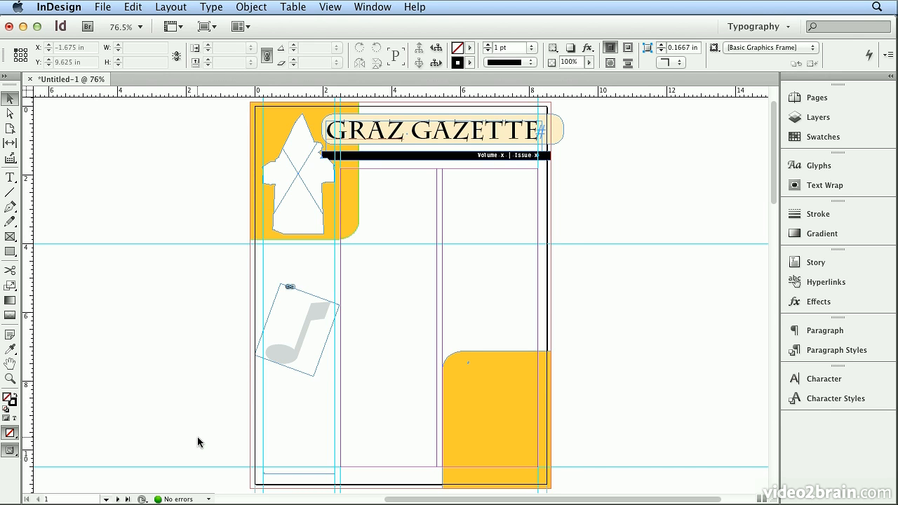
# - Place the image clock_tower.tif into the empty tower-shaped frame on page 1
pyautogui.click(297, 204)
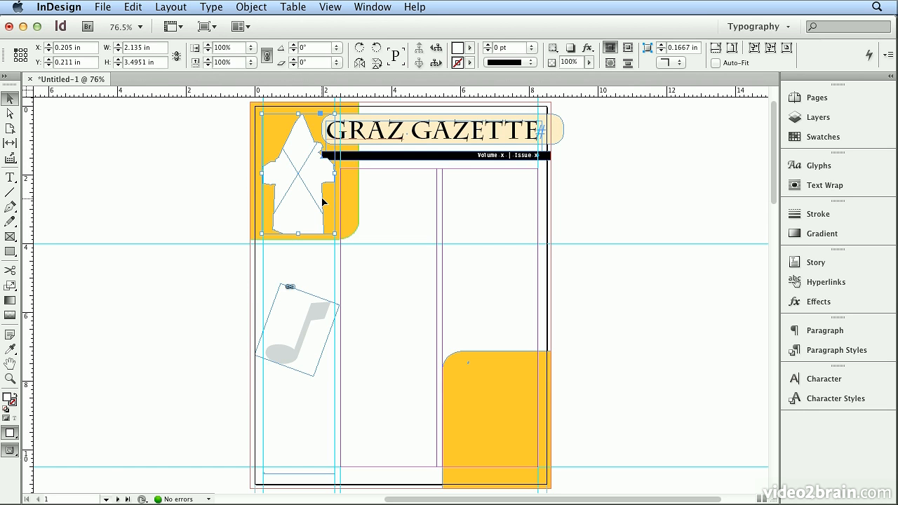
pyautogui.click(103, 7)
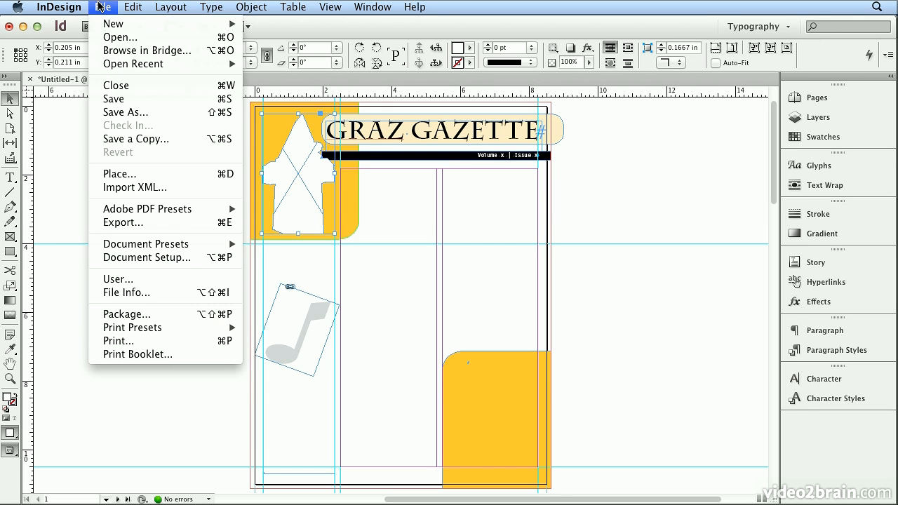
pyautogui.click(119, 173)
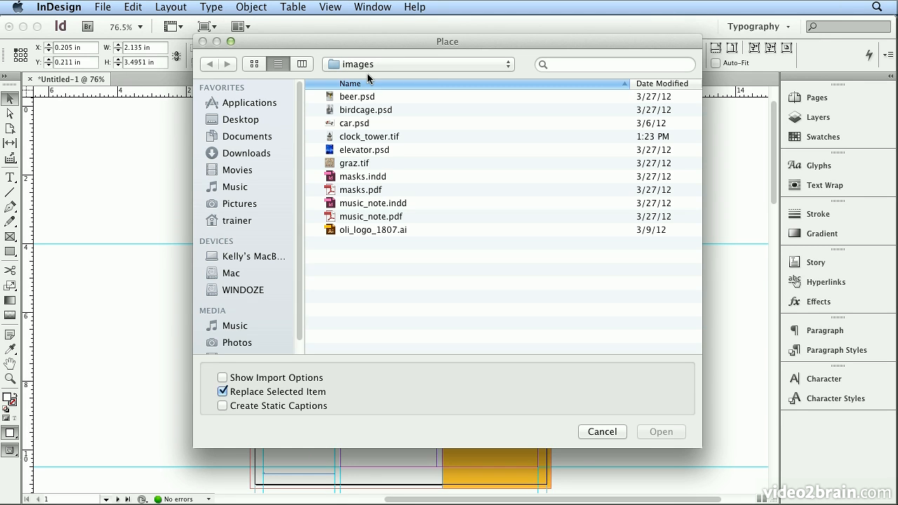
pyautogui.doubleClick(372, 137)
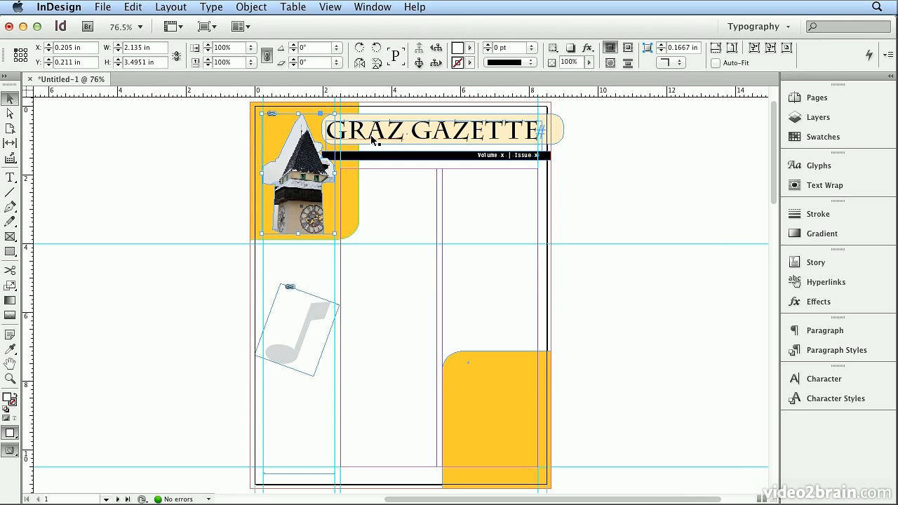
# - Center the clock tower image within its frame and deselect it
pyautogui.click(786, 48)
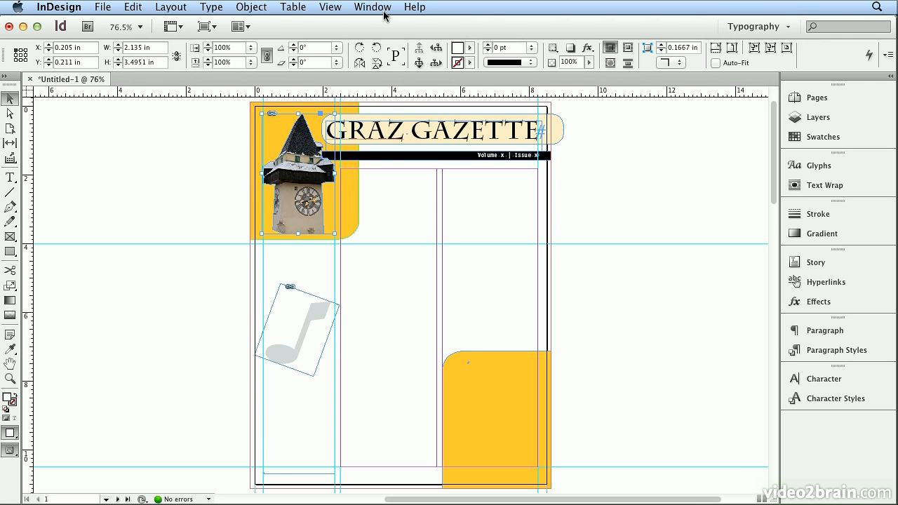
pyautogui.click(240, 7)
pyautogui.moveTo(309, 209)
pyautogui.moveTo(313, 233)
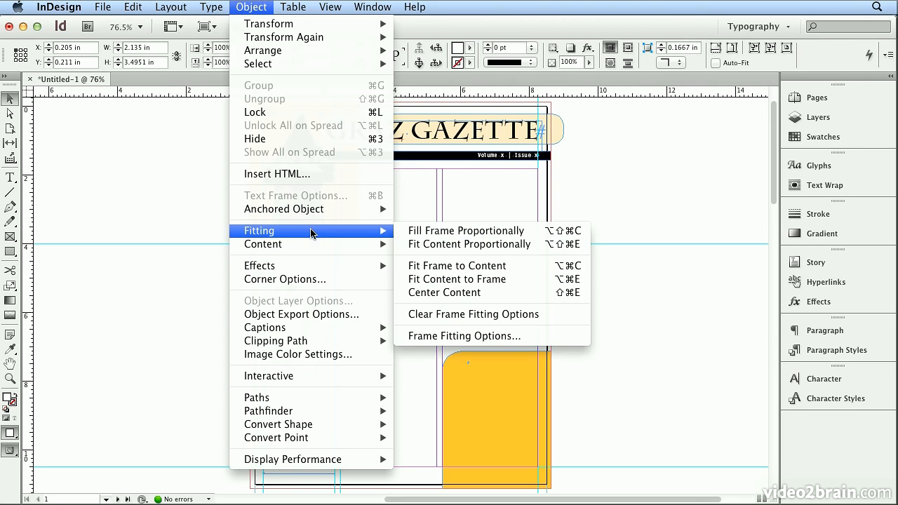
pyautogui.click(467, 292)
pyautogui.click(200, 177)
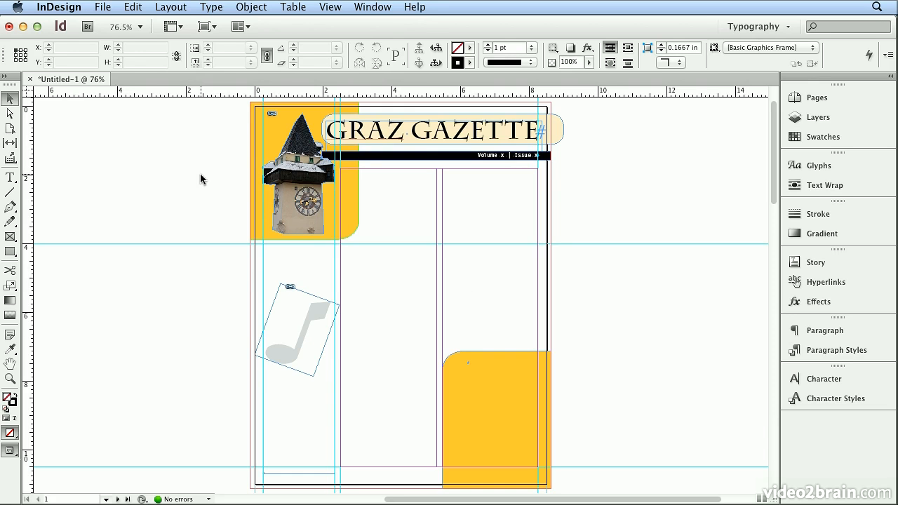
# - Load events_graz.txt from the assets text_files folder for placing
pyautogui.press('super+d')
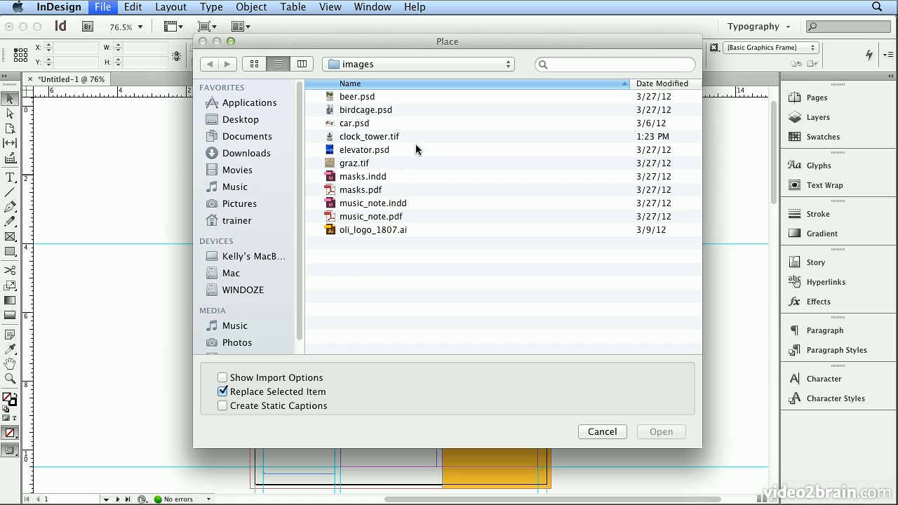
pyautogui.click(394, 66)
pyautogui.click(393, 89)
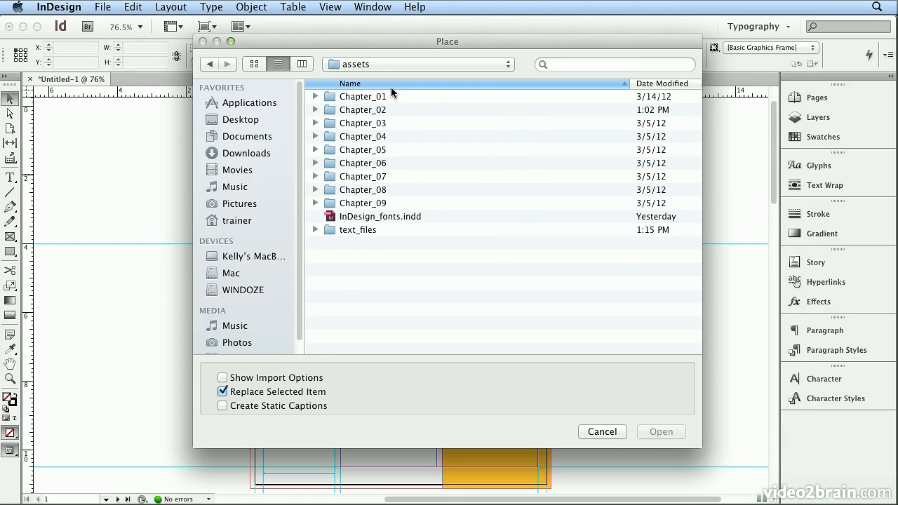
pyautogui.doubleClick(374, 235)
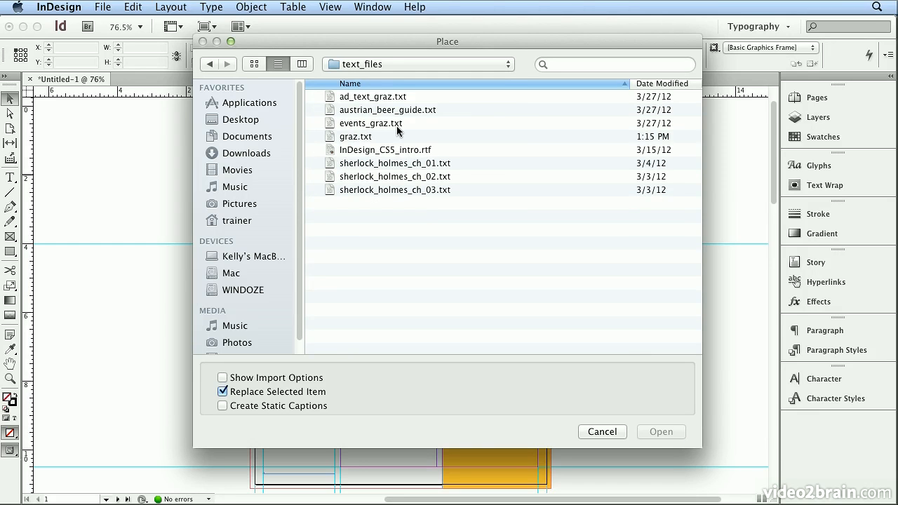
pyautogui.doubleClick(356, 126)
# - Try placing the events text directly at the guide intersection below the clock tower, and undo the placement
pyautogui.click(264, 247)
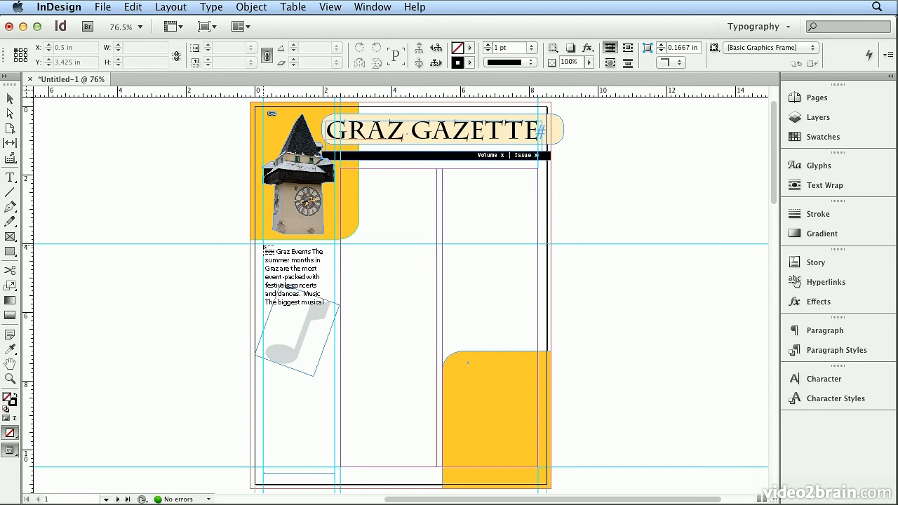
pyautogui.click(265, 247)
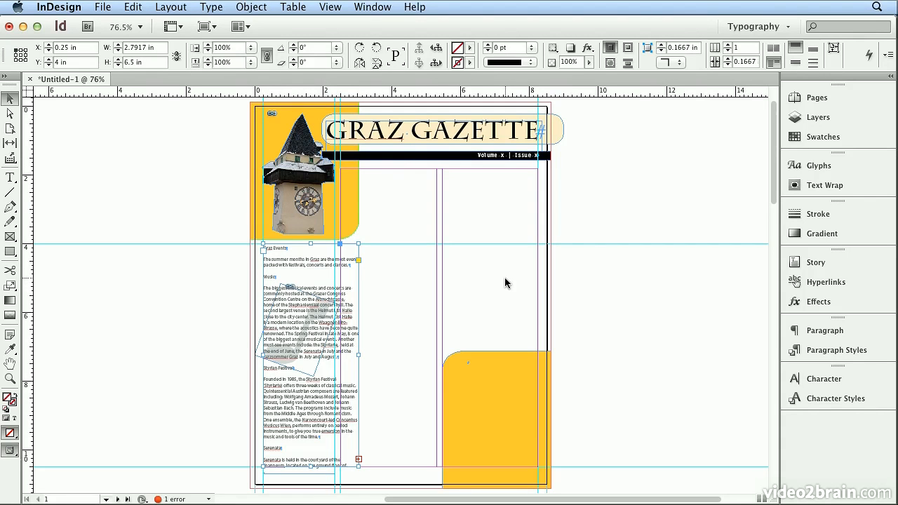
pyautogui.click(133, 7)
pyautogui.click(140, 26)
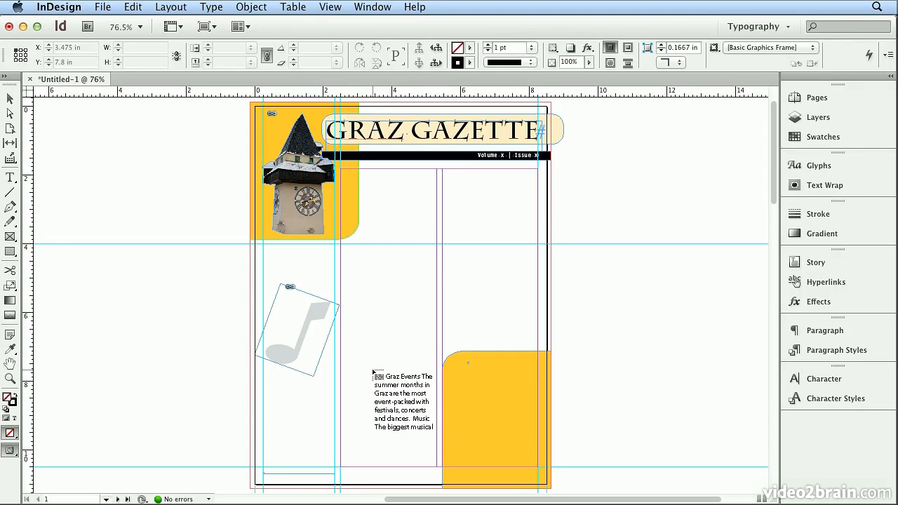
# - Flow the loaded events text into a frame drawn between the guides of the narrow column below the clock tower, keeping the remaining text loaded
pyautogui.press('alt')
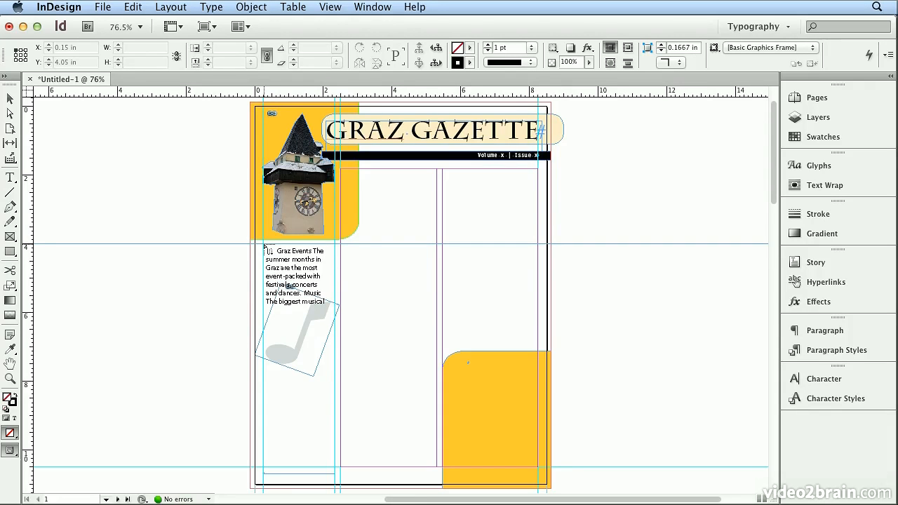
pyautogui.press('Escape')
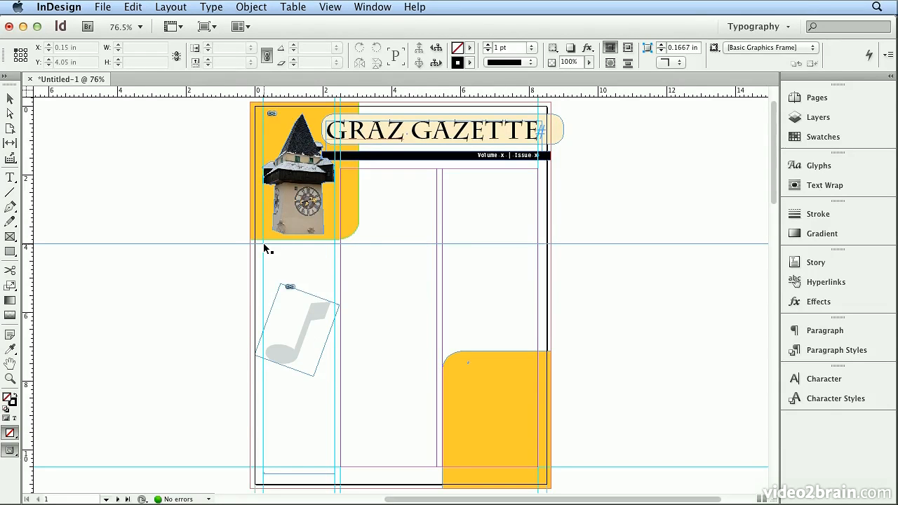
pyautogui.click(263, 243)
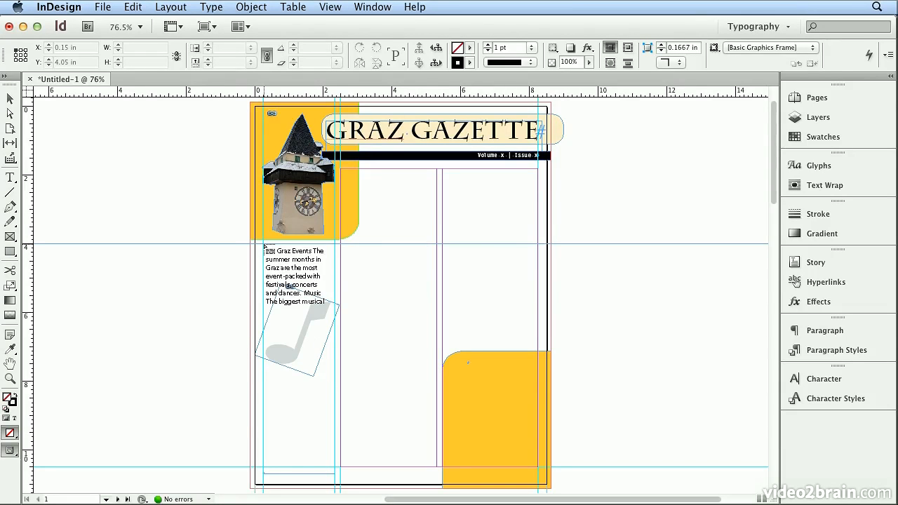
pyautogui.press('super+z')
pyautogui.moveTo(265, 247); pyautogui.dragTo(338, 471)
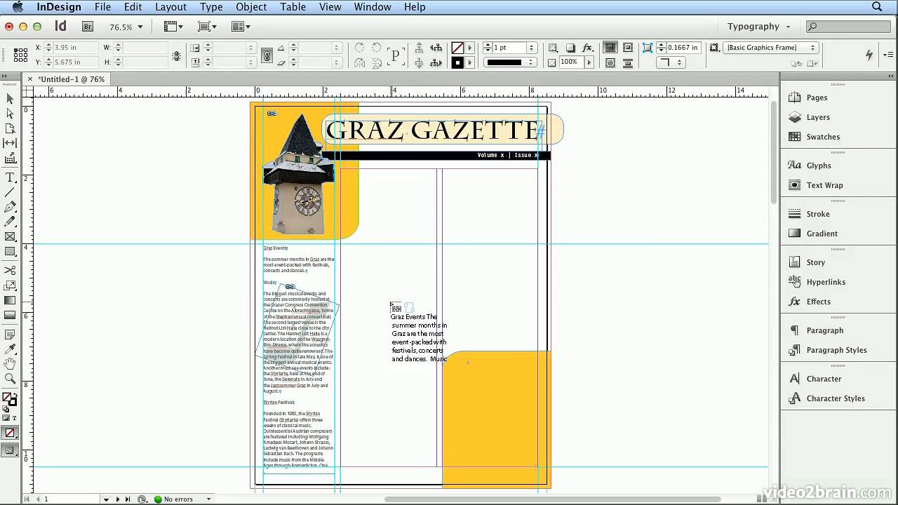
# - Continue the events text on page 3, threading it through the three columns below the yellow box
pyautogui.click(814, 104)
pyautogui.doubleClick(719, 217)
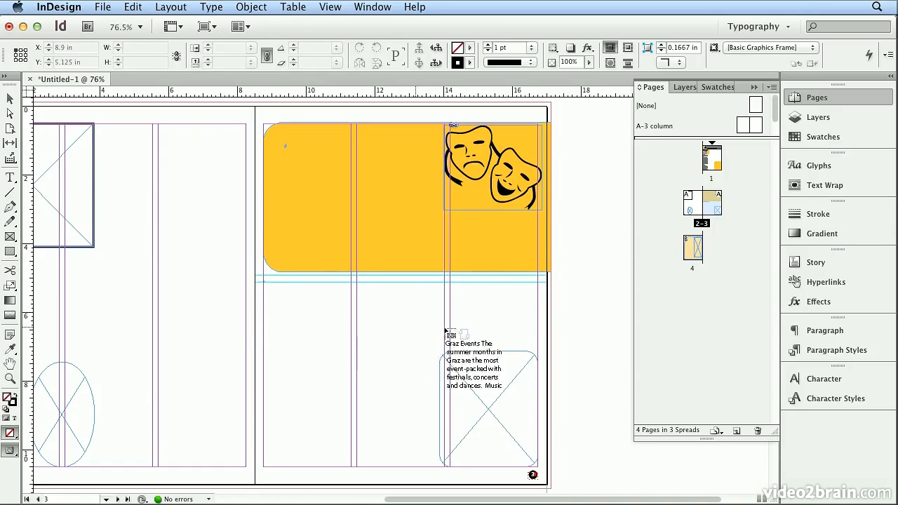
pyautogui.click(265, 285)
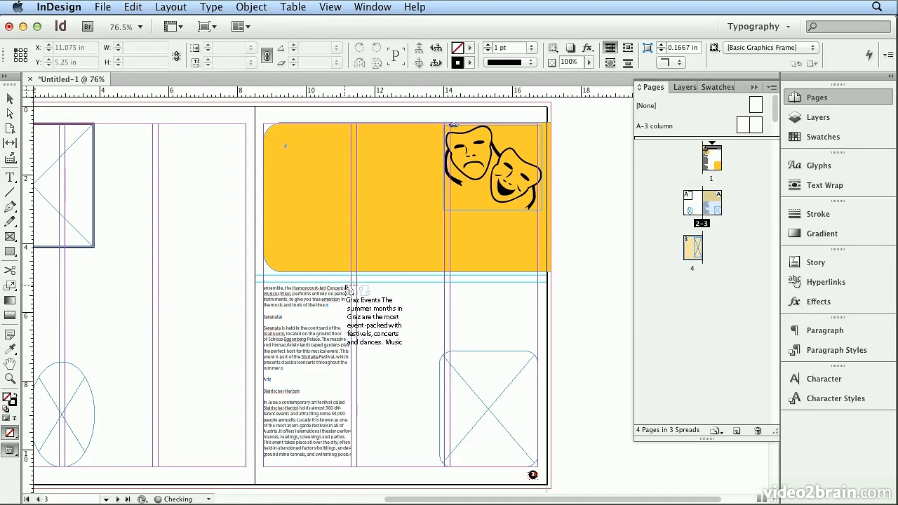
pyautogui.click(357, 286)
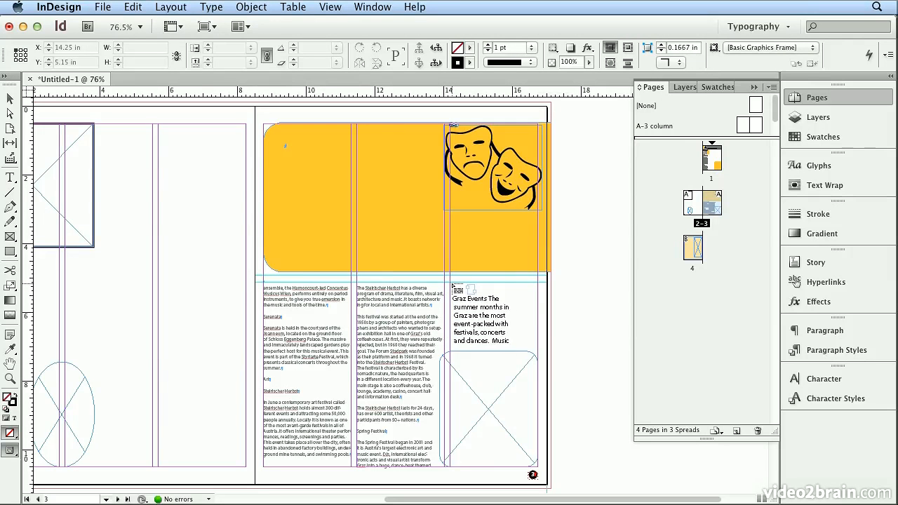
pyautogui.click(454, 287)
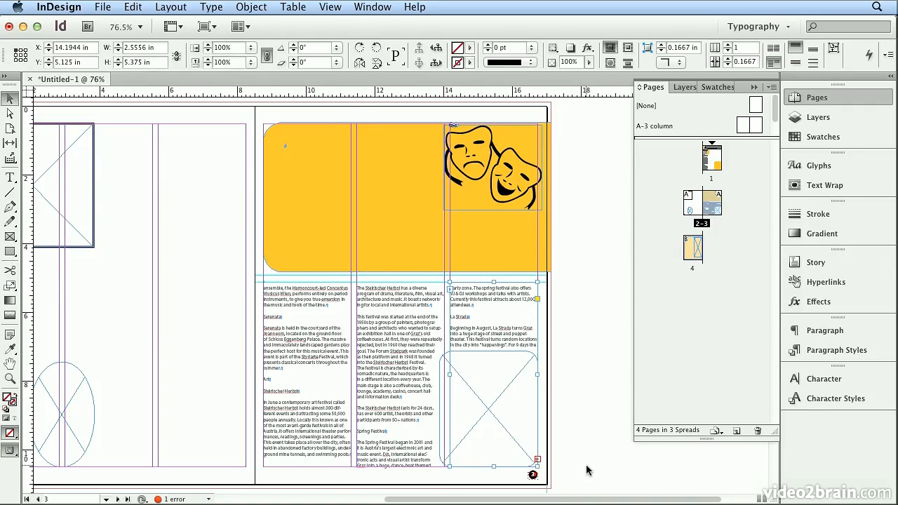
# - Return to page 1 and load graz.txt from the text_files folder for placing
pyautogui.doubleClick(714, 167)
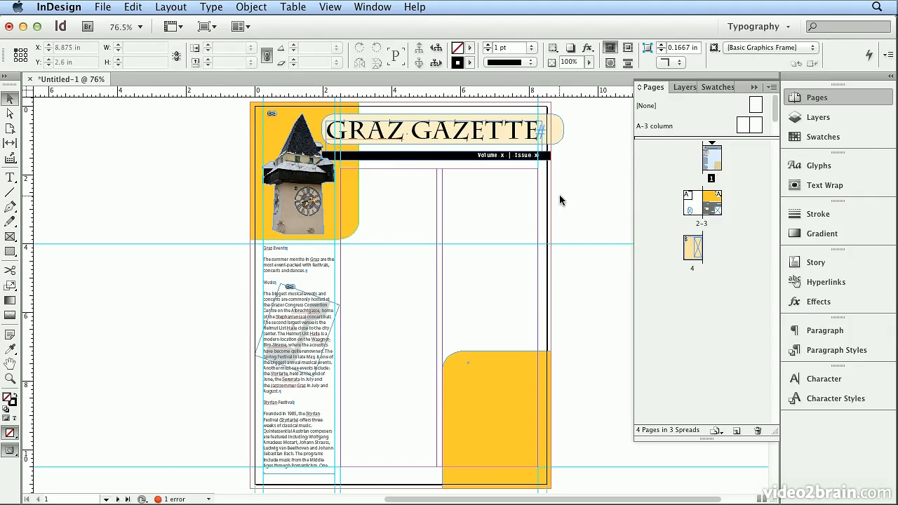
pyautogui.press('super+d')
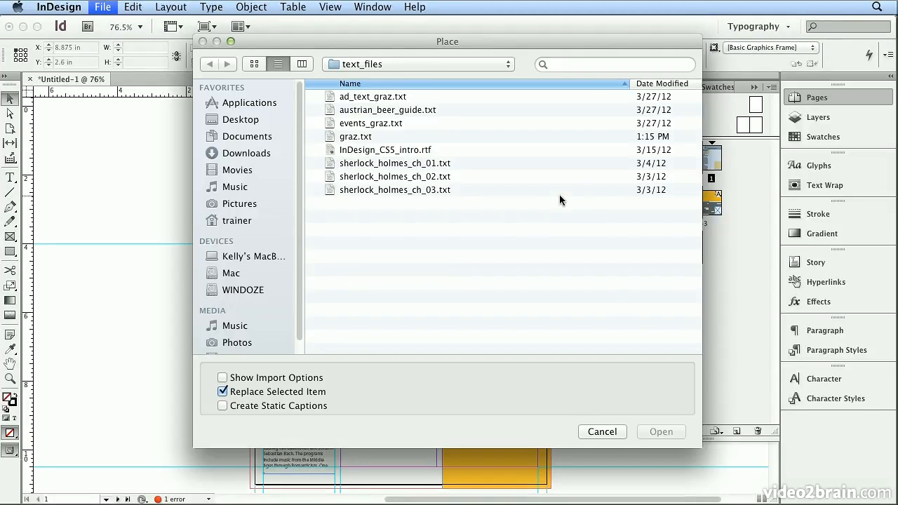
pyautogui.click(397, 143)
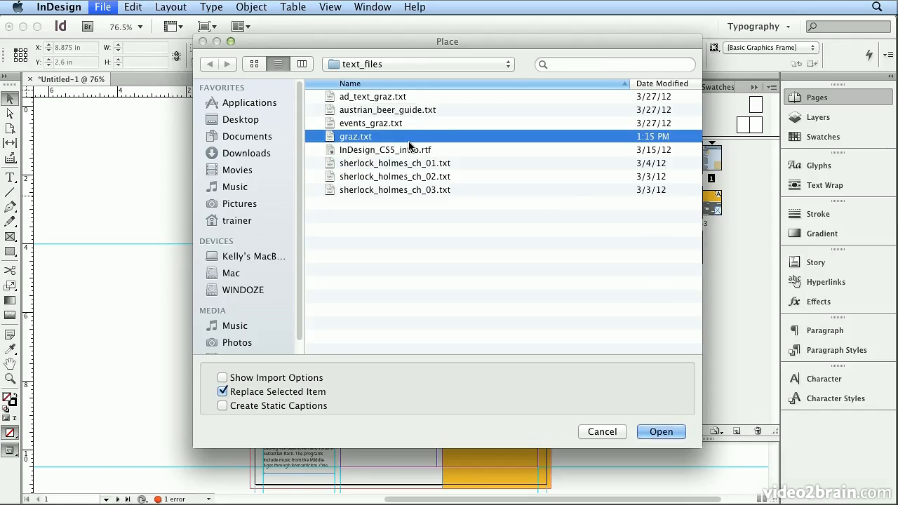
pyautogui.click(666, 432)
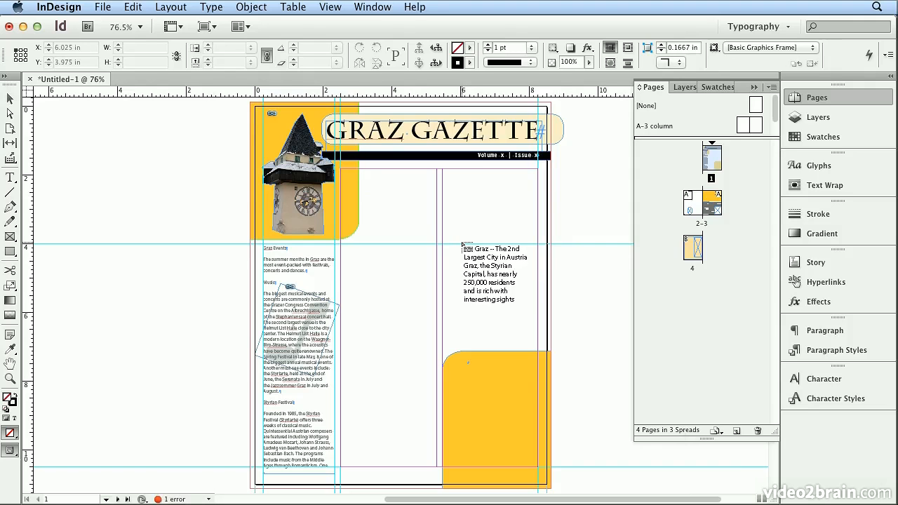
# - Autoflow the loaded Graz article through the document, starting at the top of page 1's middle column
pyautogui.moveTo(463, 245); pyautogui.dragTo(342, 171)
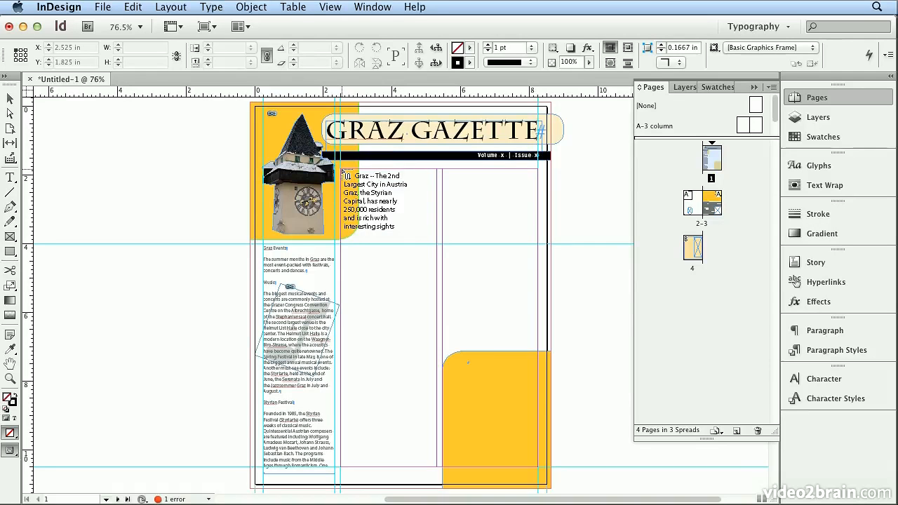
pyautogui.press('Escape')
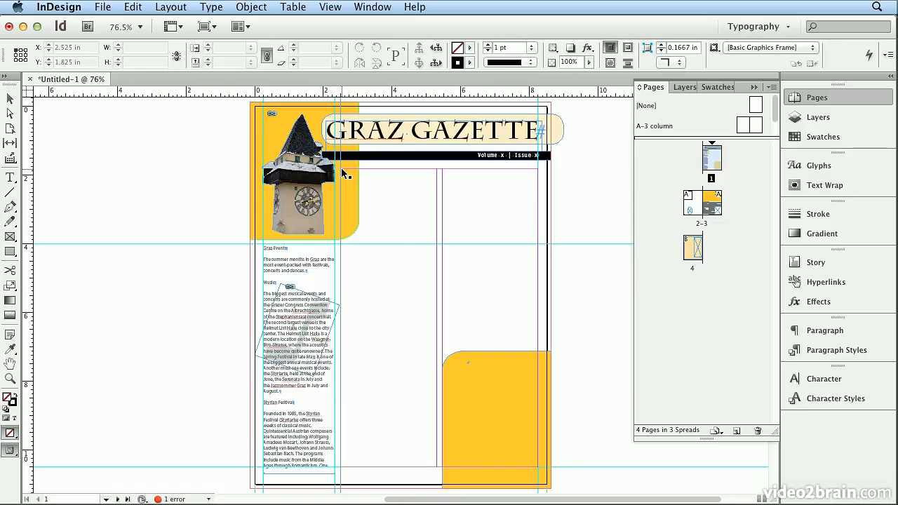
pyautogui.press('shift')
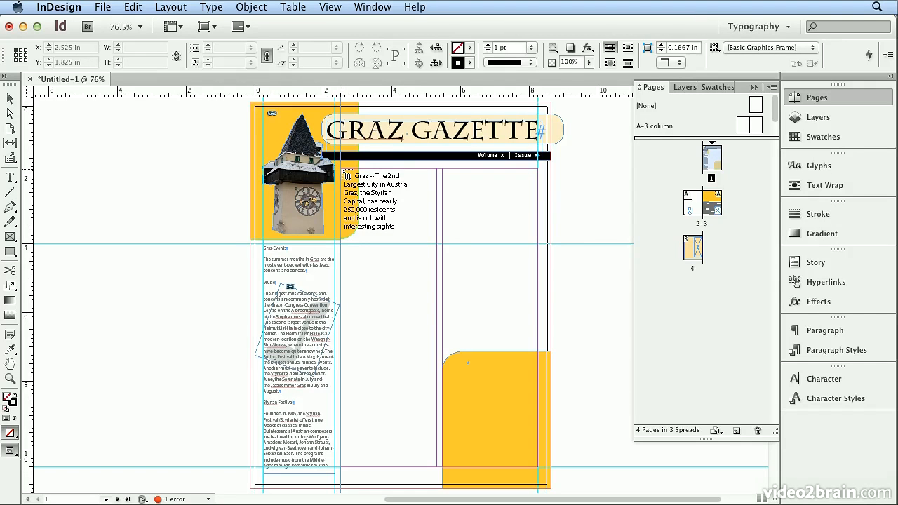
pyautogui.press('Escape')
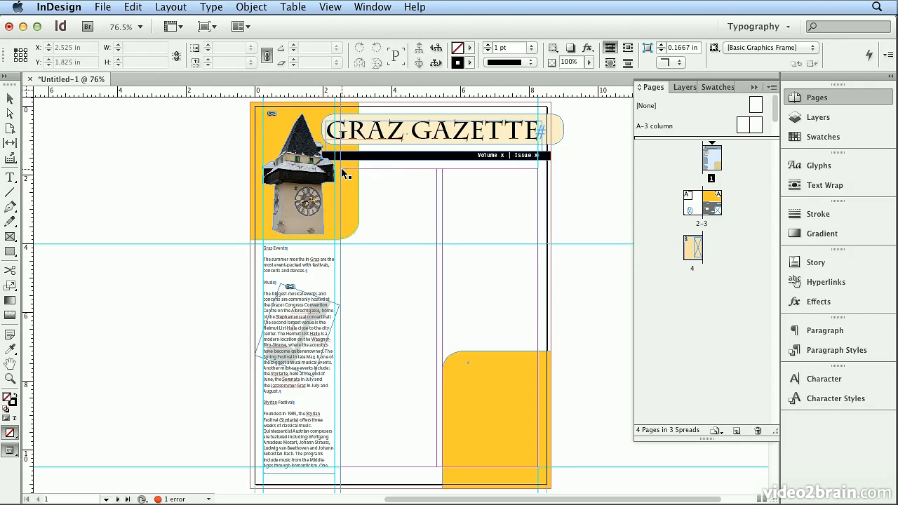
pyautogui.press('shift')
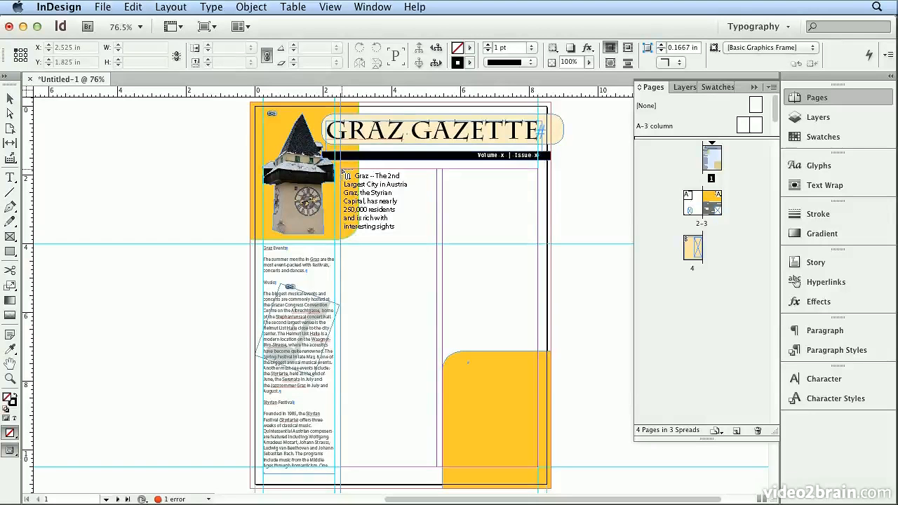
pyautogui.keyDown('shift'); pyautogui.click(343, 170); pyautogui.keyUp('shift')
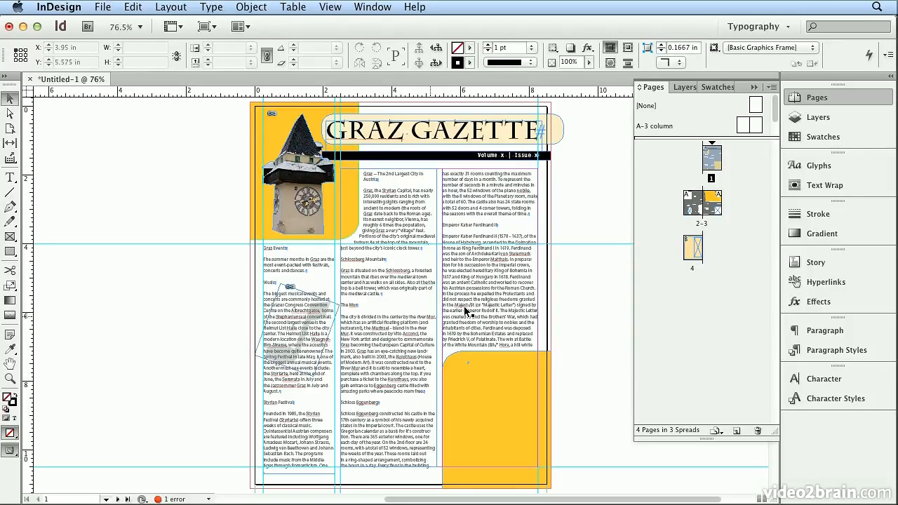
# - Check how the Graz article flows across pages 2-3, and return to page 1
pyautogui.doubleClick(691, 207)
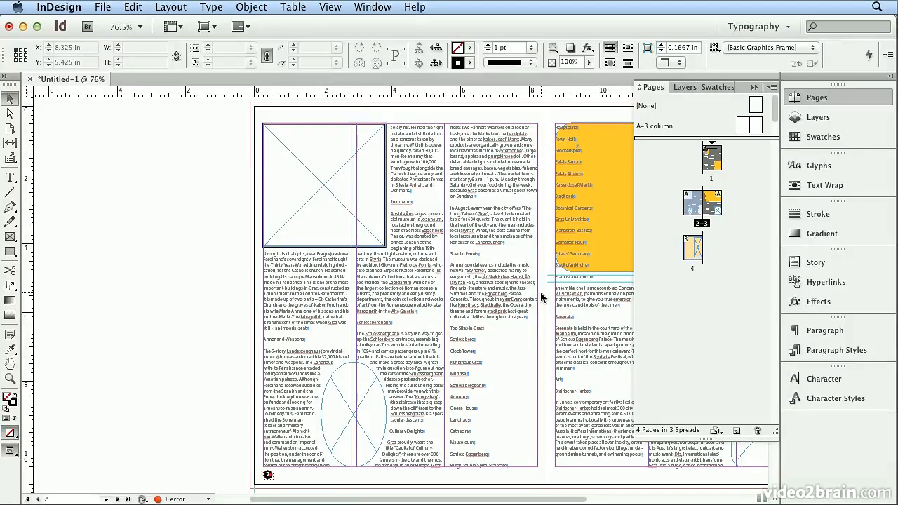
pyautogui.click(723, 161)
pyautogui.doubleClick(723, 162)
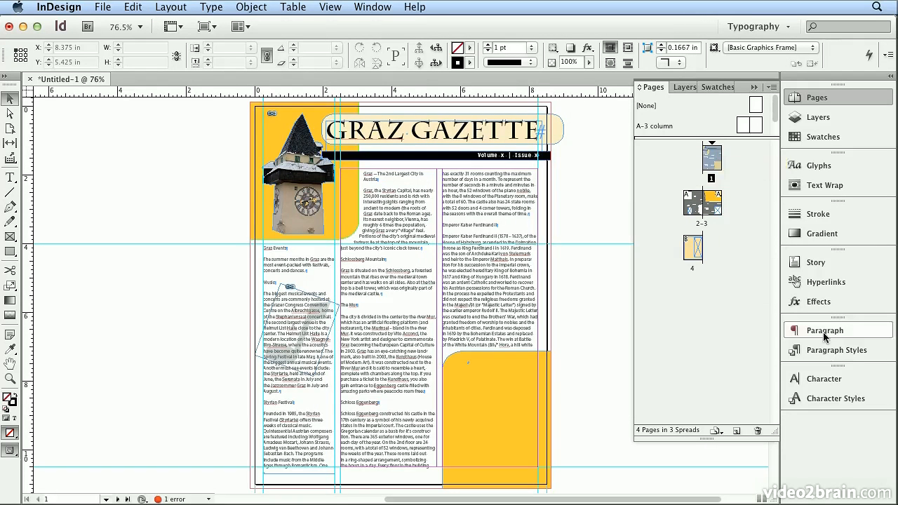
# - Apply the Heading 1 paragraph style to the Graz article's title and Heading 2 to the Schlossberg Mountain heading on page 1
pyautogui.click(823, 350)
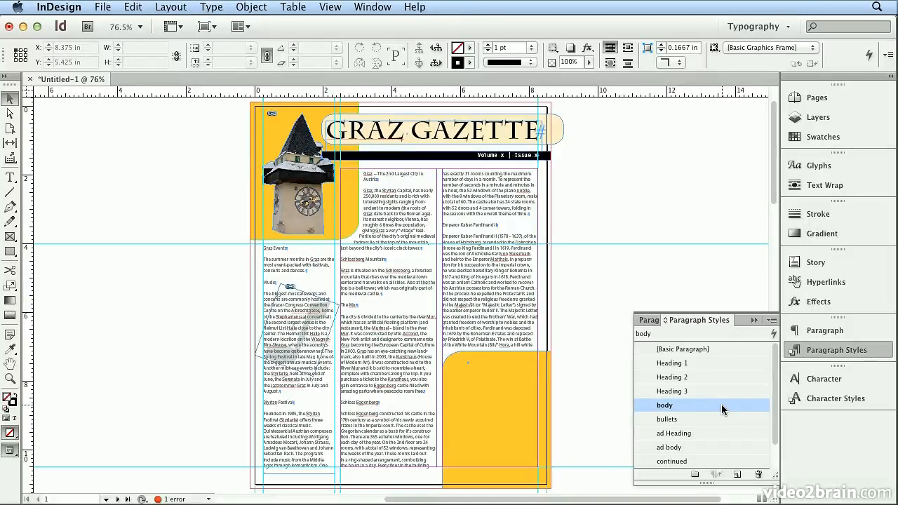
pyautogui.click(411, 169)
pyautogui.doubleClick(411, 170)
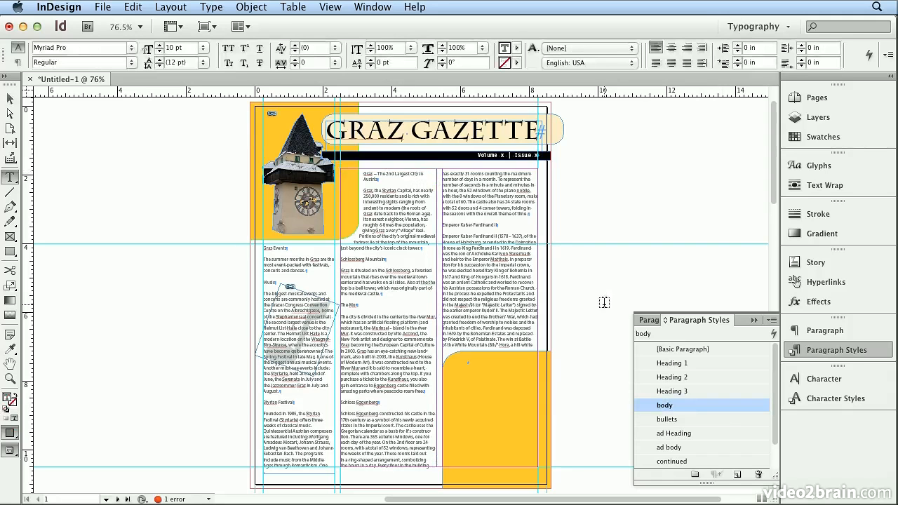
pyautogui.click(673, 364)
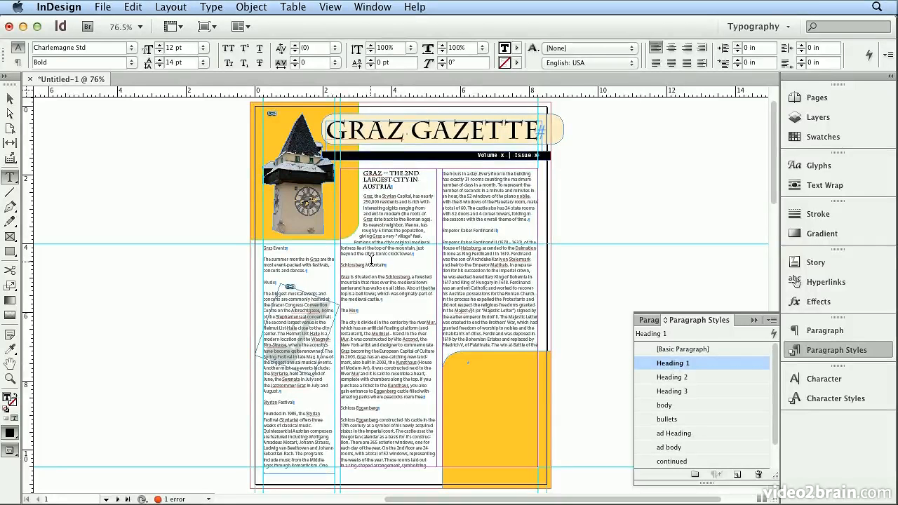
pyautogui.click(371, 264)
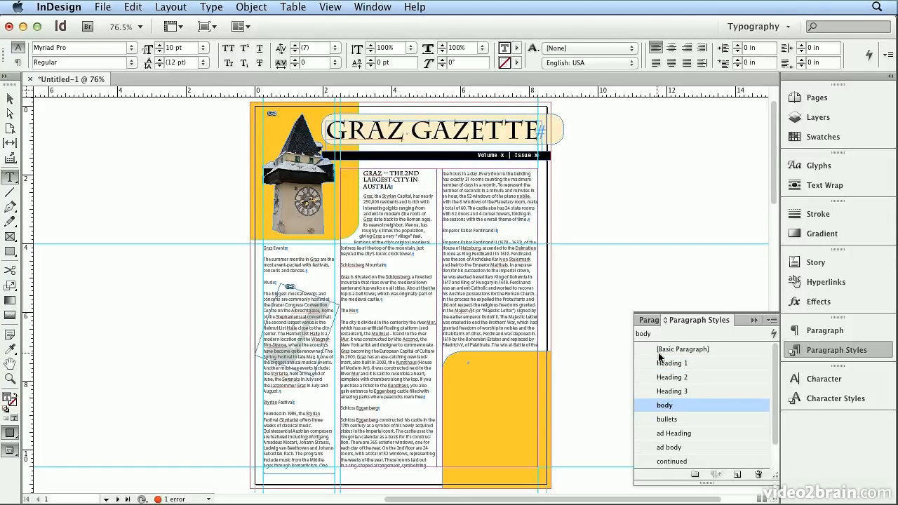
pyautogui.click(660, 378)
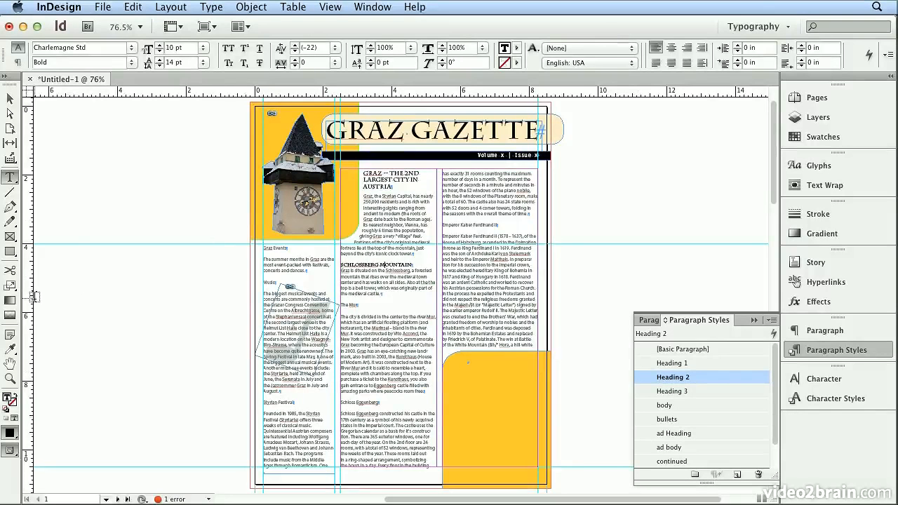
# - Copy the Heading 2 style with the Eyedropper to The Mur, Schloss Eggenberg, Emperor Kaiser Ferdinand II, Music and Styrian Festival headings on page 1
pyautogui.click(7, 349)
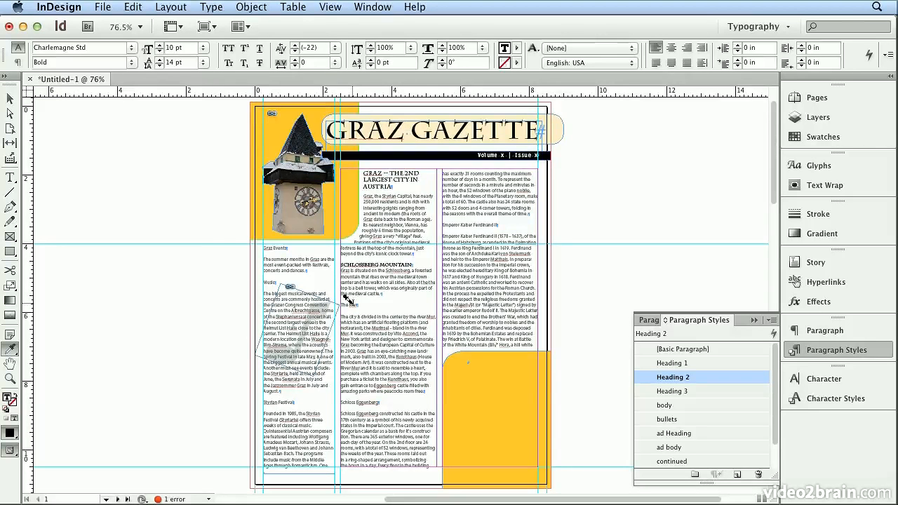
pyautogui.click(345, 302)
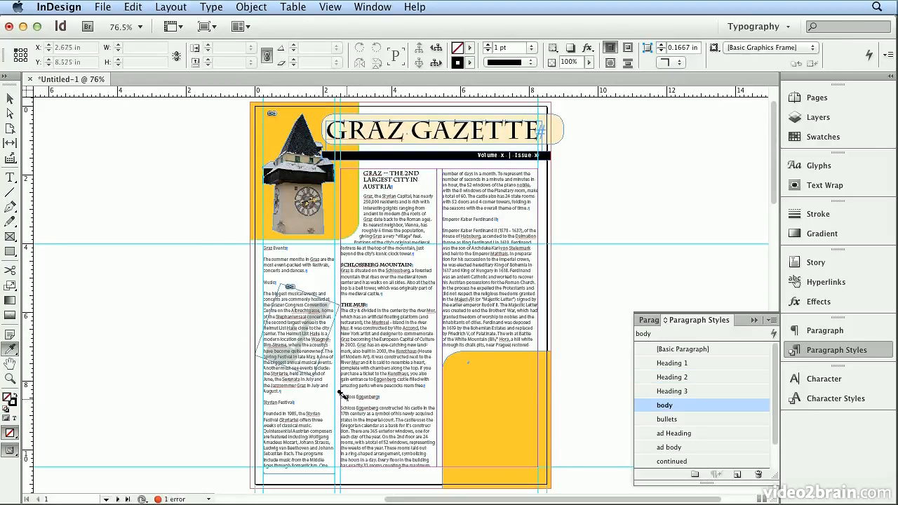
pyautogui.click(343, 393)
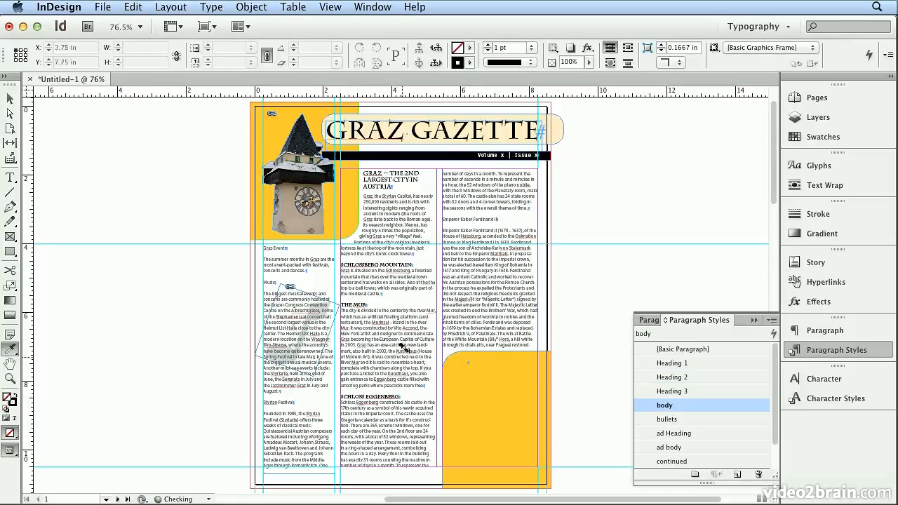
pyautogui.click(465, 212)
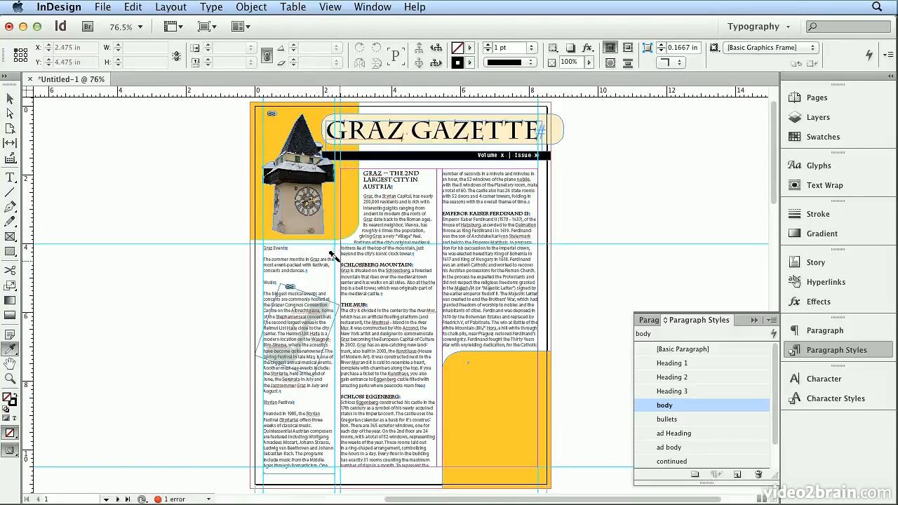
pyautogui.click(270, 282)
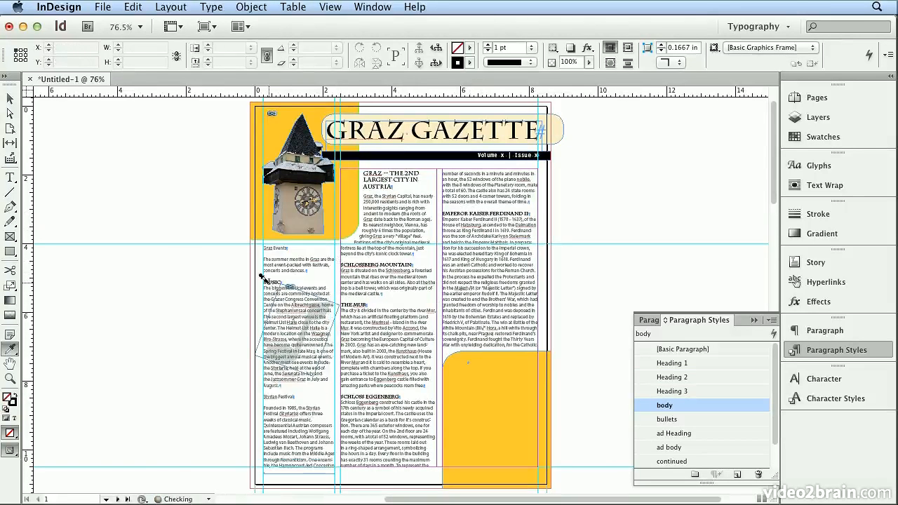
pyautogui.click(266, 394)
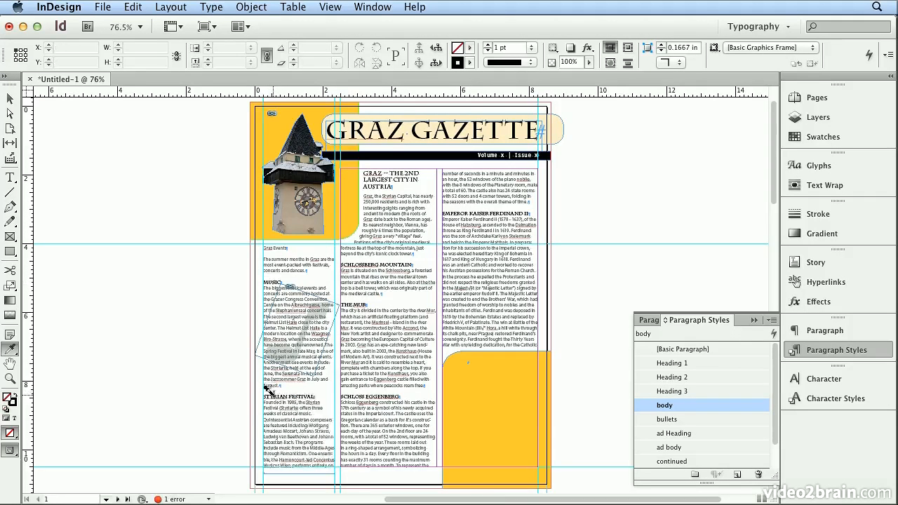
# - Copy the Heading 2 style with the Eyedropper to the Armor and Weapons, Schlossbergbahn, Joanneum, Special Events and Culinary Delights headings on page 2
pyautogui.hotkey('shift', 'pagedown')
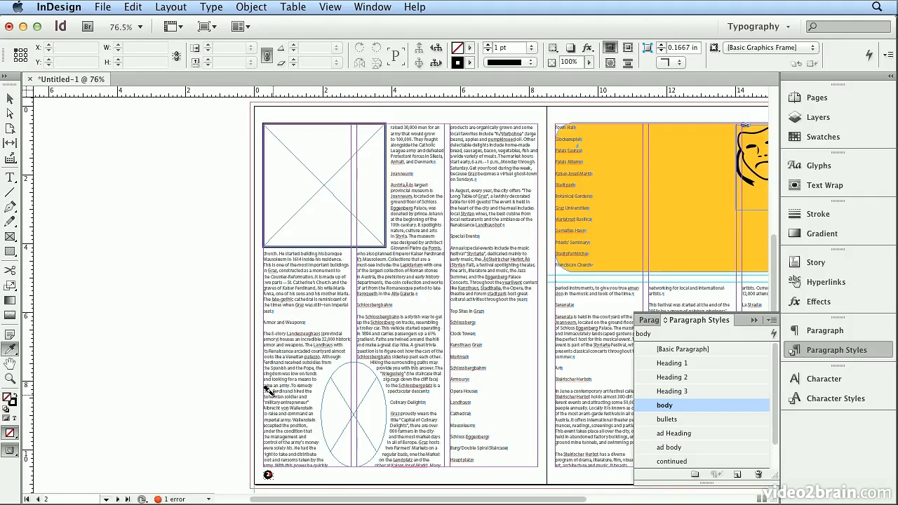
pyautogui.click(273, 322)
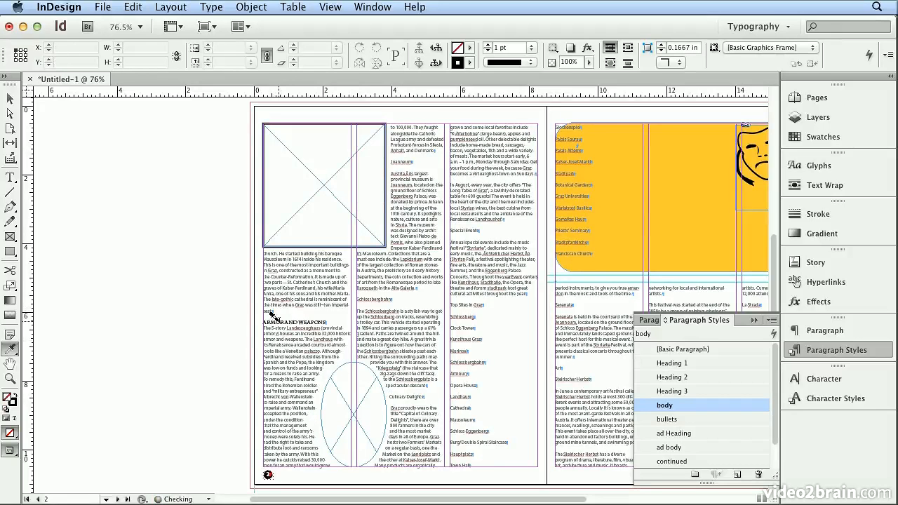
pyautogui.click(357, 299)
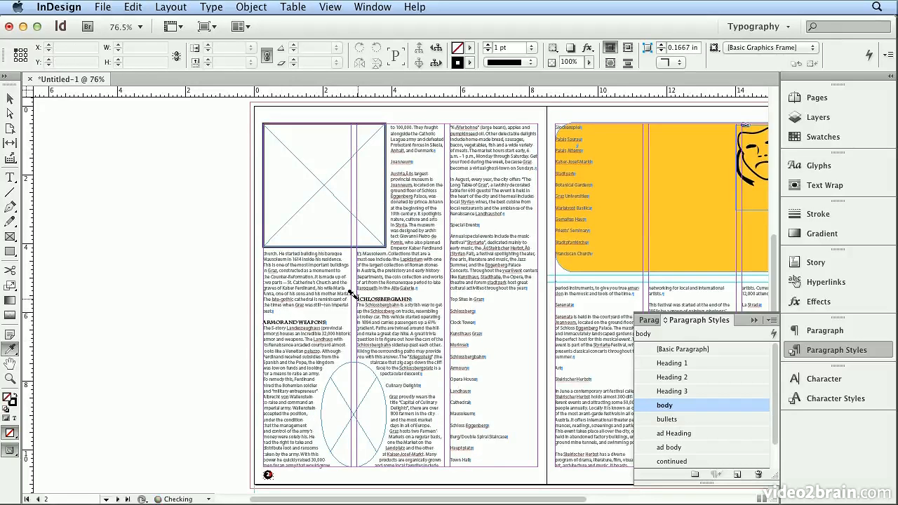
pyautogui.click(392, 161)
pyautogui.click(453, 224)
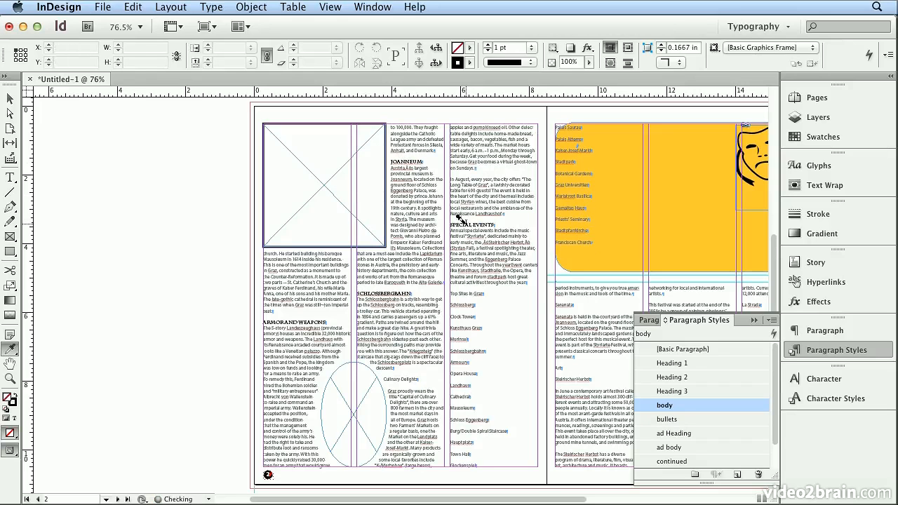
pyautogui.click(385, 379)
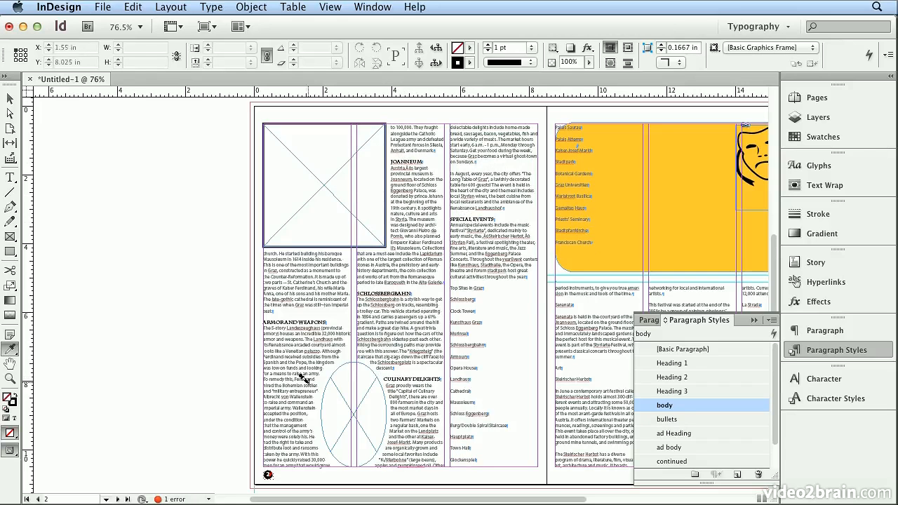
# - Try to copy the Heading 2 style to the Serenata heading on page 3, and undo the attributes applied to the frame
pyautogui.click(562, 298)
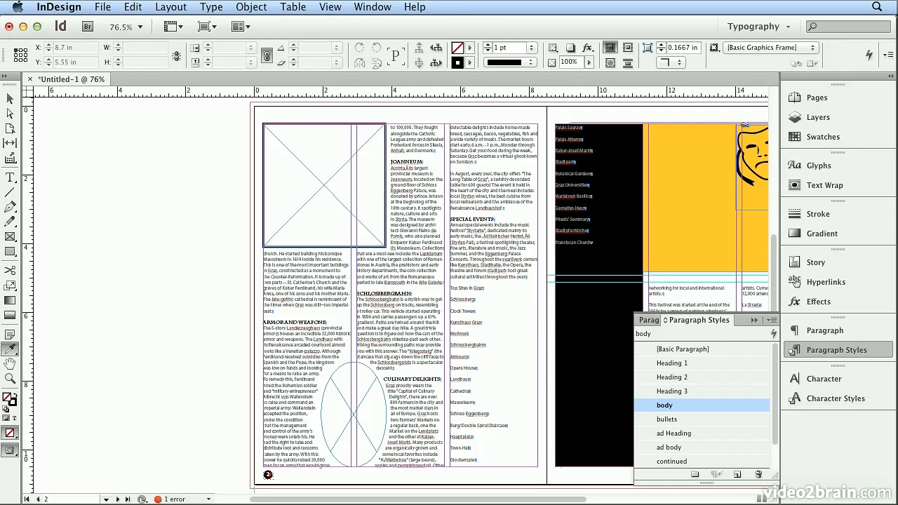
pyautogui.click(339, 7)
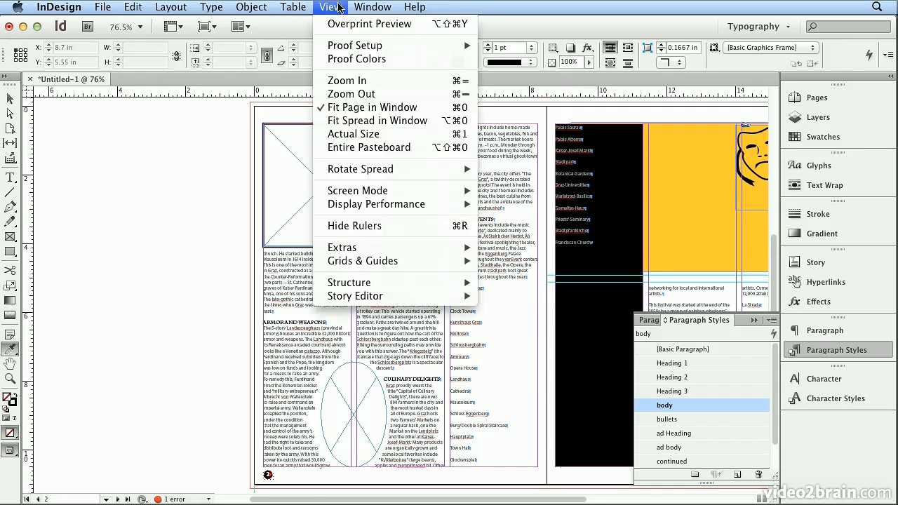
pyautogui.click(356, 120)
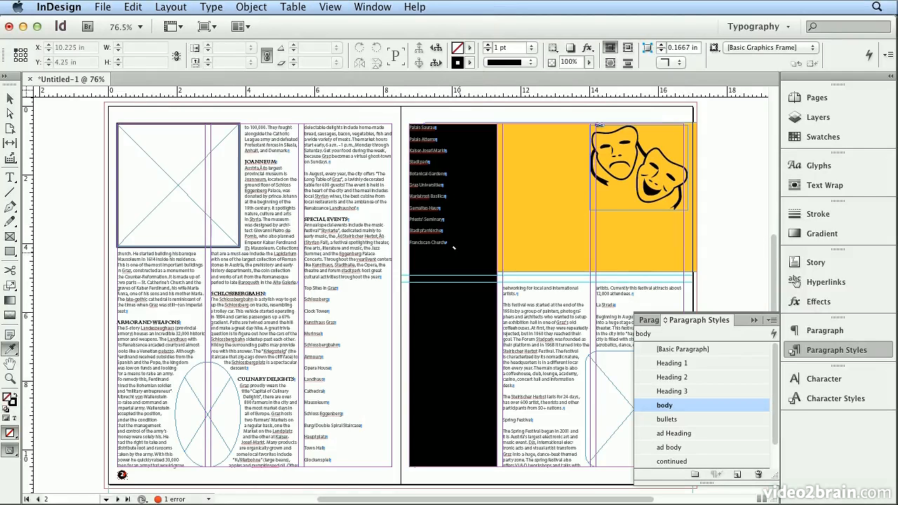
pyautogui.click(130, 8)
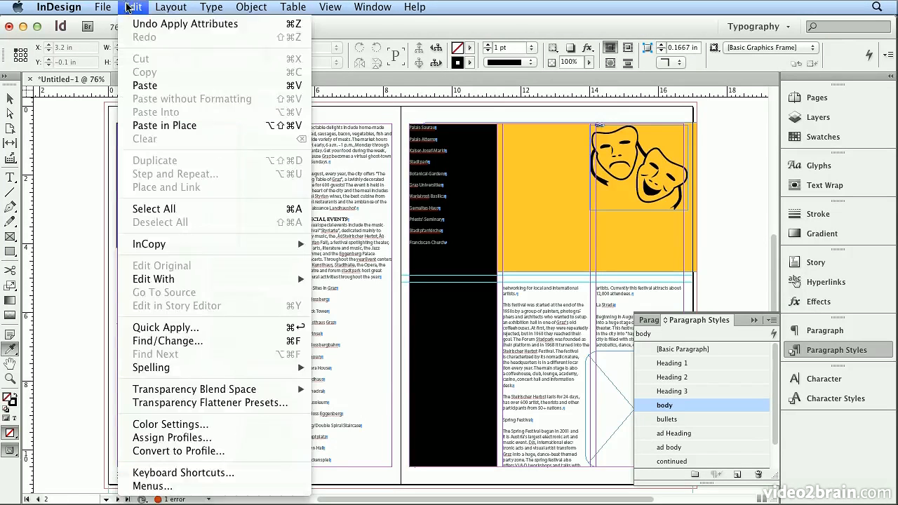
pyautogui.click(140, 23)
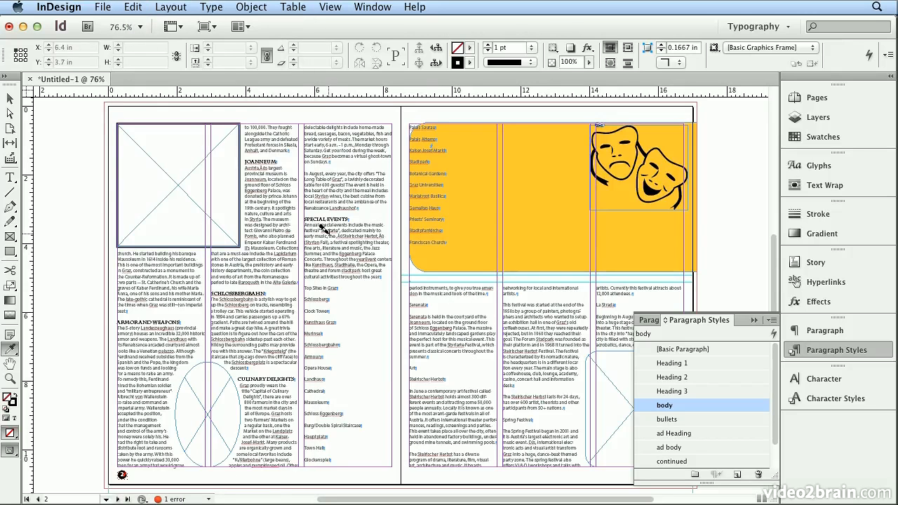
pyautogui.click(440, 297)
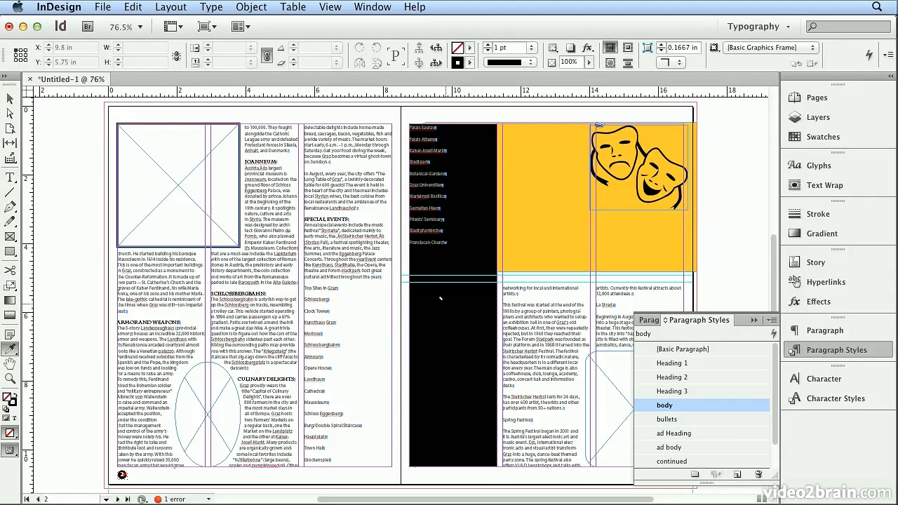
pyautogui.click(134, 8)
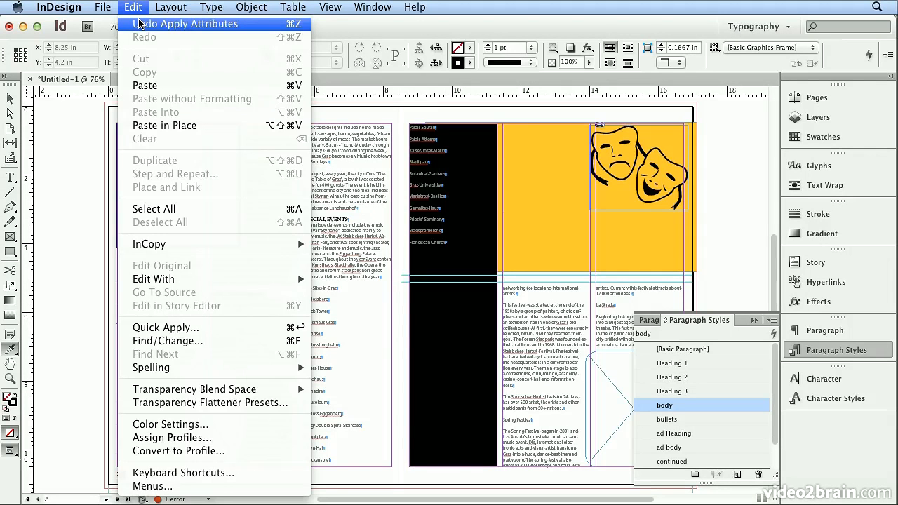
pyautogui.click(139, 23)
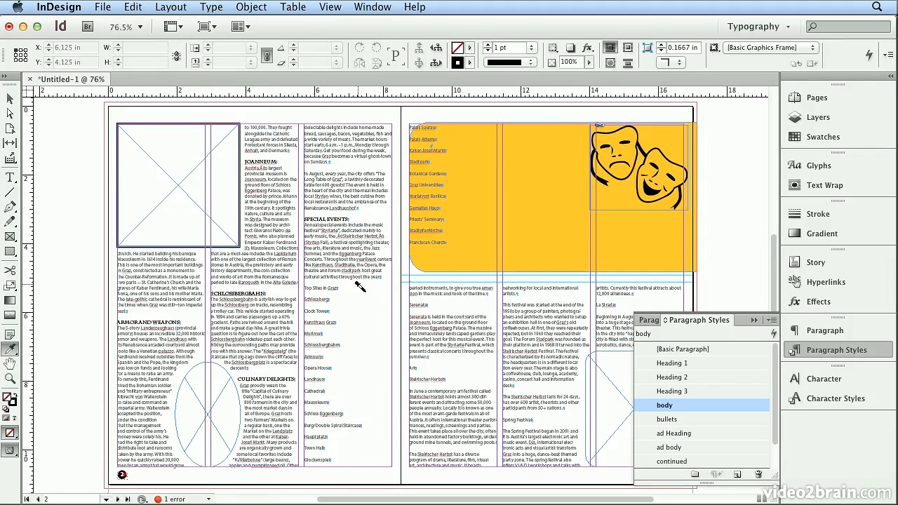
# - Copy the Heading 2 style with the Eyedropper to the Spring Festival and La Strada headings on page 3
pyautogui.click(415, 299)
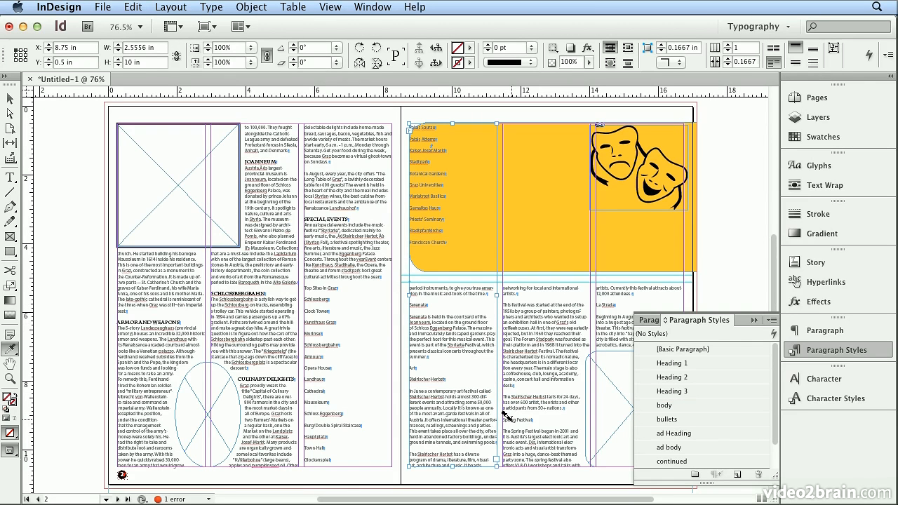
pyautogui.click(507, 416)
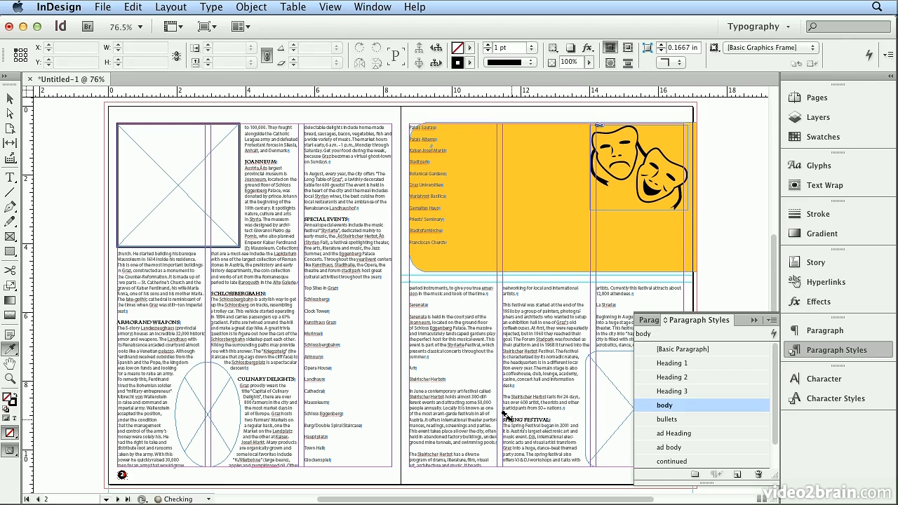
pyautogui.click(601, 303)
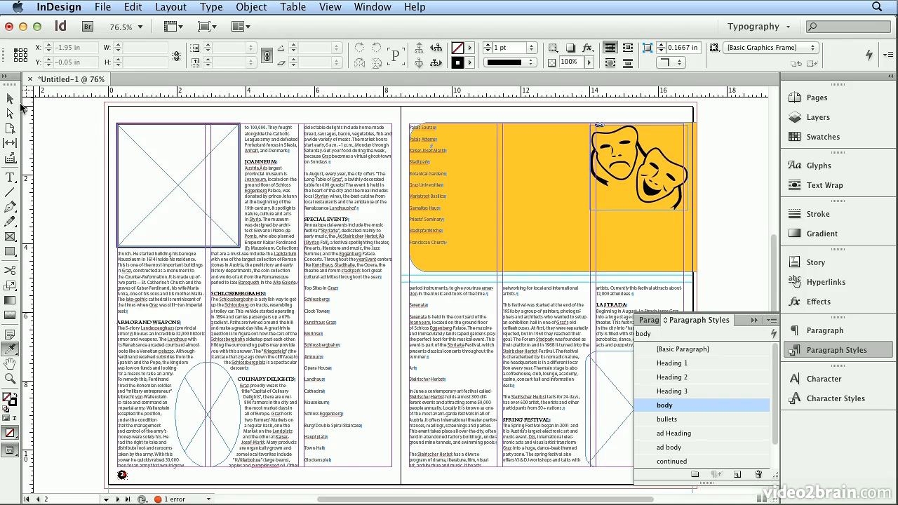
# - Delete the article text frame that overlaps the yellow box and the first column on page 3, and select the column frame beneath
pyautogui.press('v')
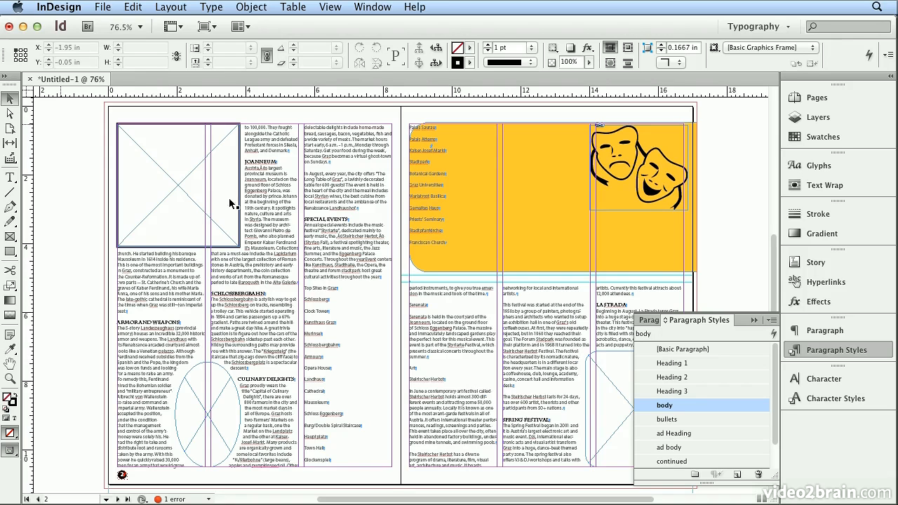
pyautogui.click(435, 339)
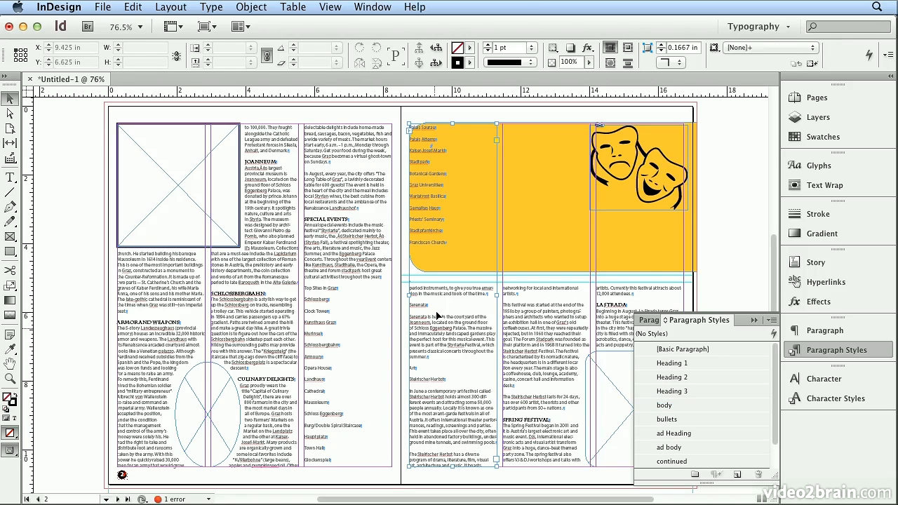
pyautogui.click(436, 180)
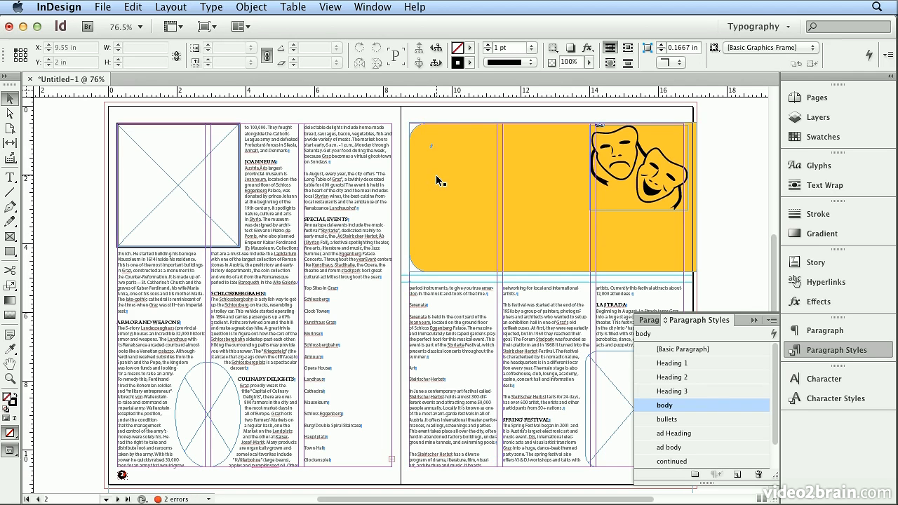
pyautogui.click(436, 180)
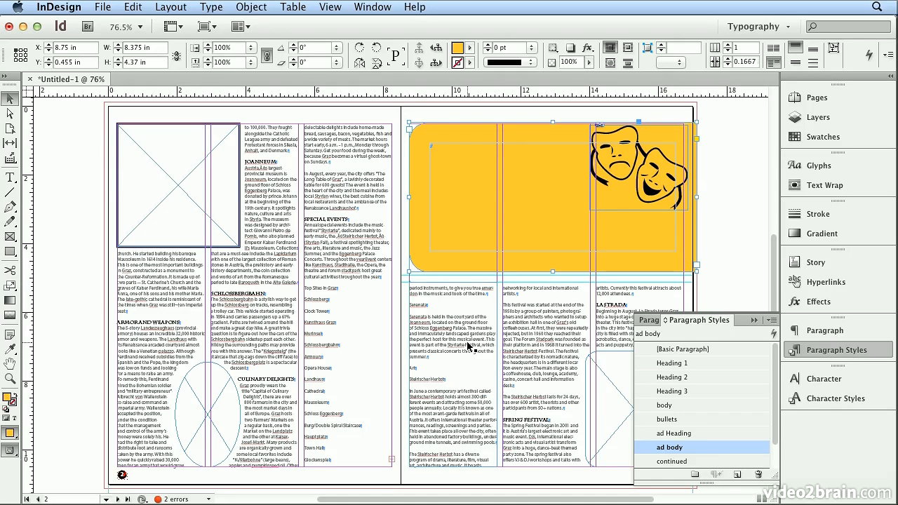
pyautogui.click(432, 383)
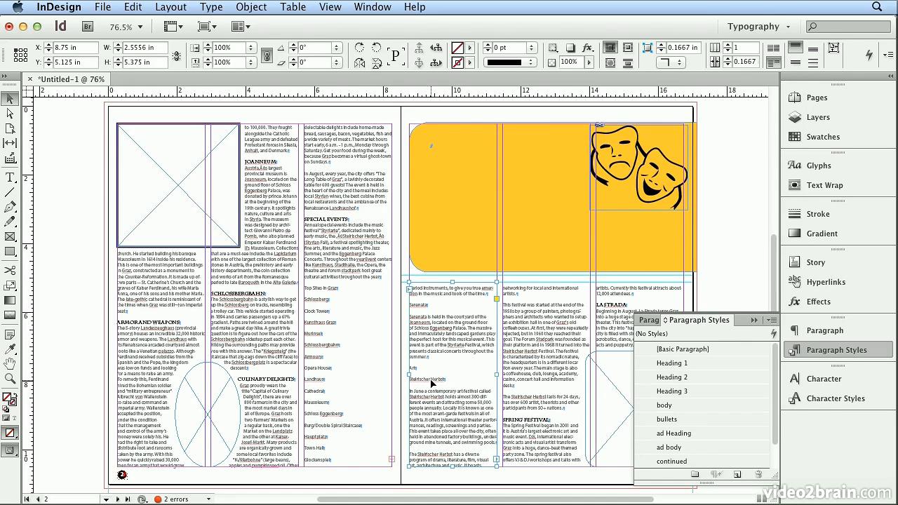
# - Copy the Heading 2 style from the Special Events heading with the Eyedropper to the Serenata and Steirischer Herbst headings on page 3
pyautogui.doubleClick(337, 223)
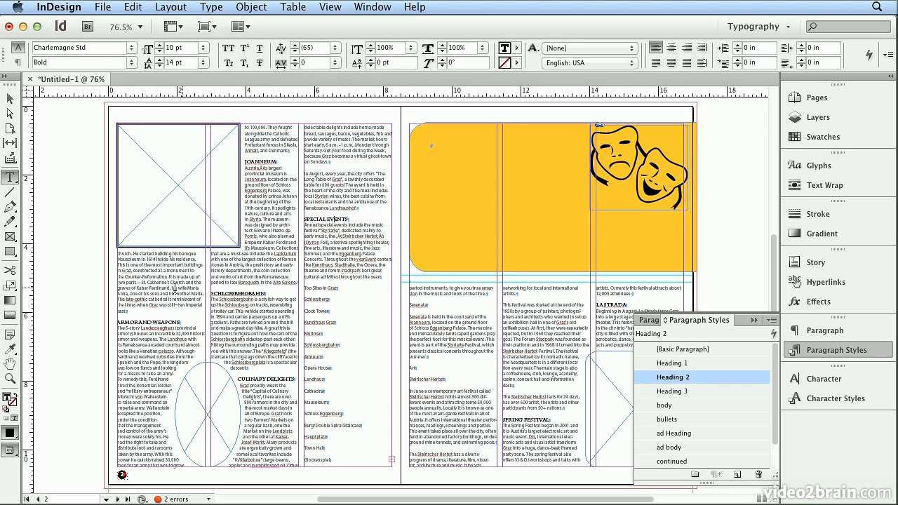
pyautogui.click(11, 351)
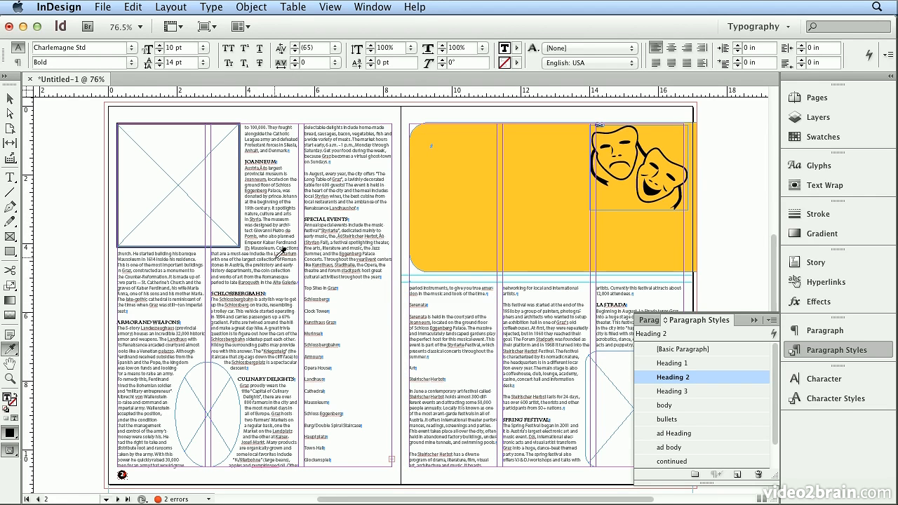
pyautogui.click(320, 213)
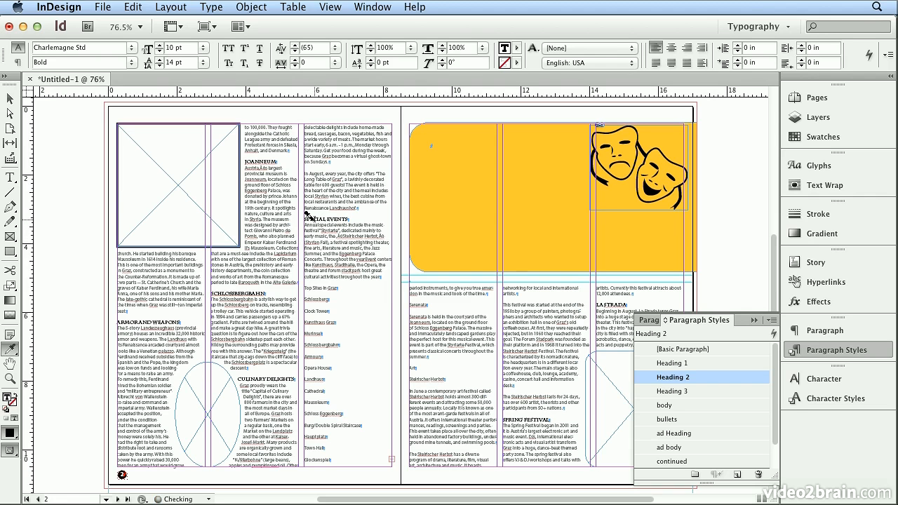
pyautogui.click(412, 303)
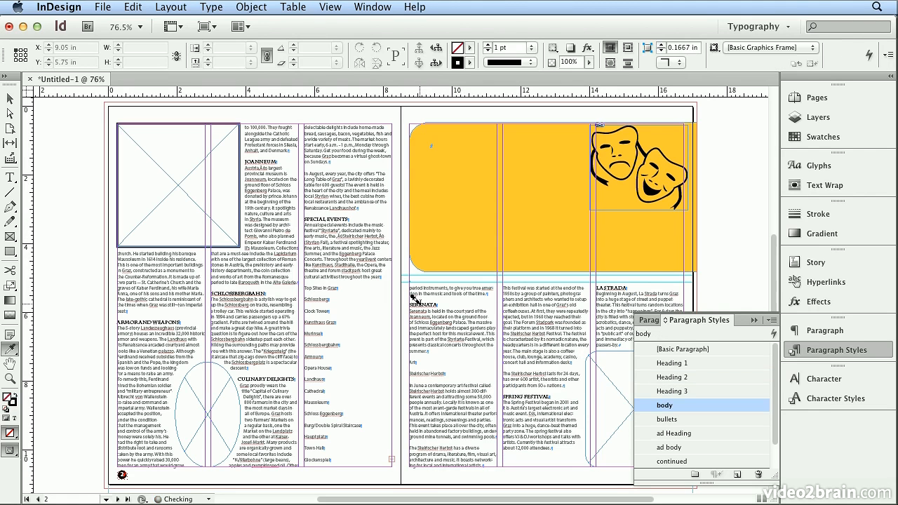
pyautogui.click(414, 367)
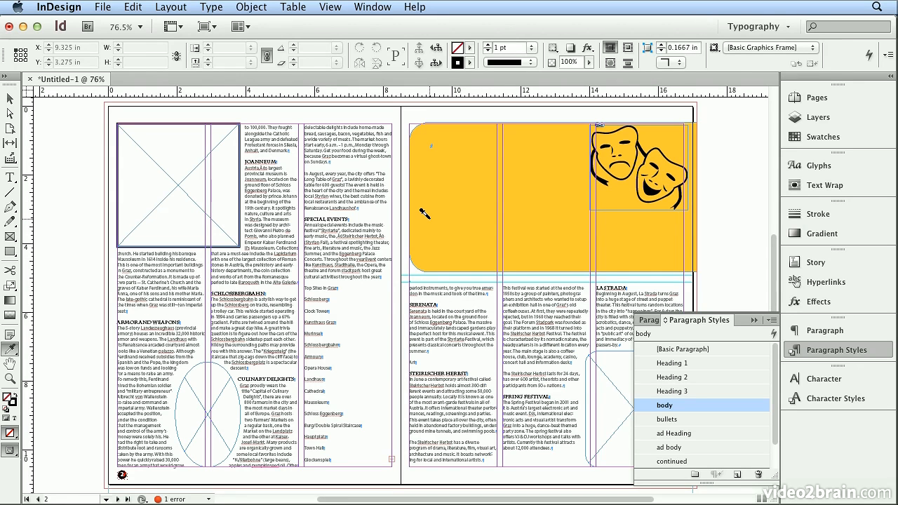
# - Apply the bullets paragraph style to the whole list of sites below Top Sites in Graz on page 2, from Schlossberg to Franciscan Church
pyautogui.click(10, 178)
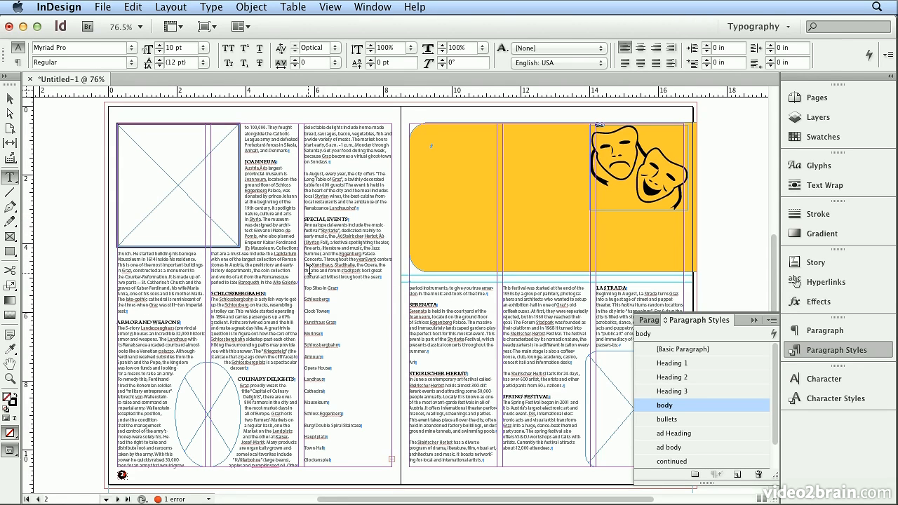
pyautogui.moveTo(309, 299); pyautogui.dragTo(354, 461)
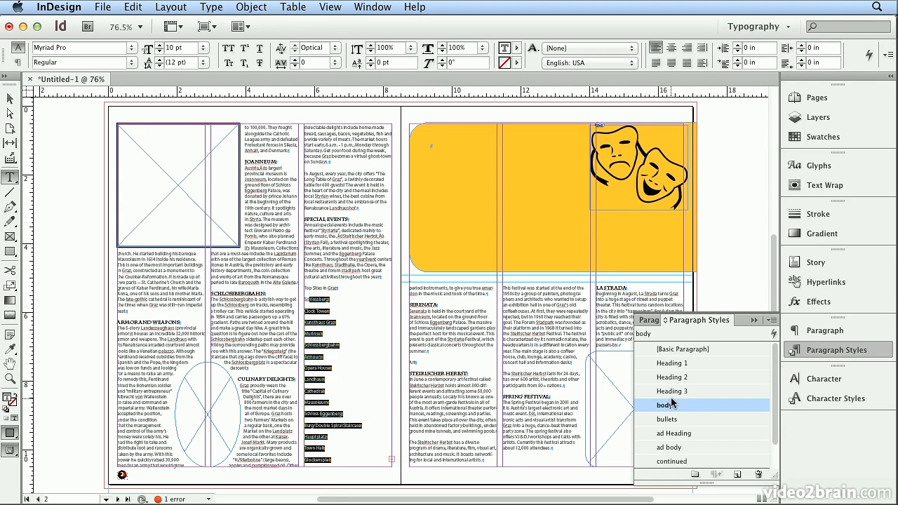
pyautogui.click(669, 421)
pyautogui.moveTo(319, 386); pyautogui.dragTo(353, 460)
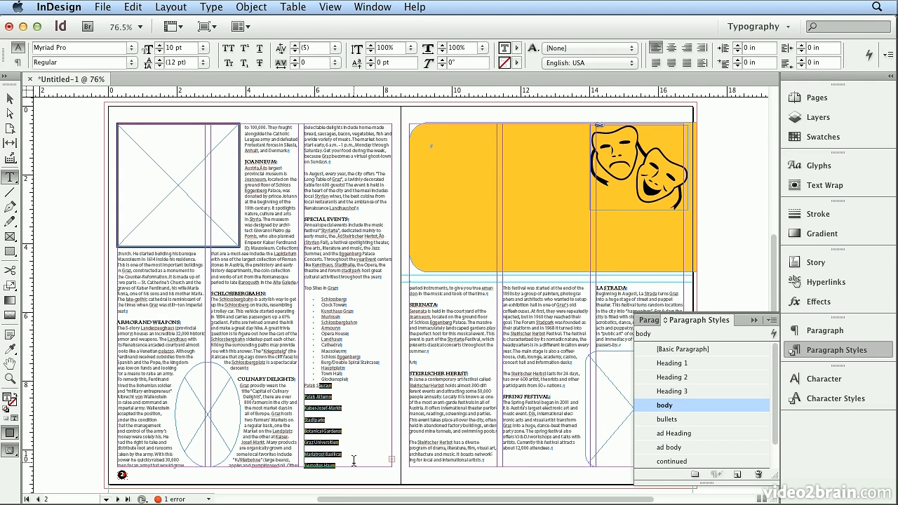
pyautogui.click(674, 420)
pyautogui.moveTo(319, 431); pyautogui.dragTo(341, 455)
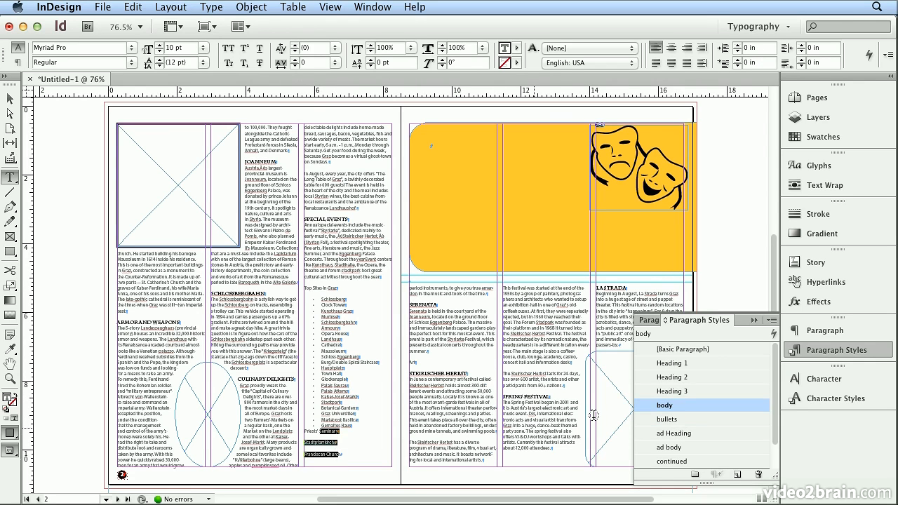
pyautogui.click(683, 419)
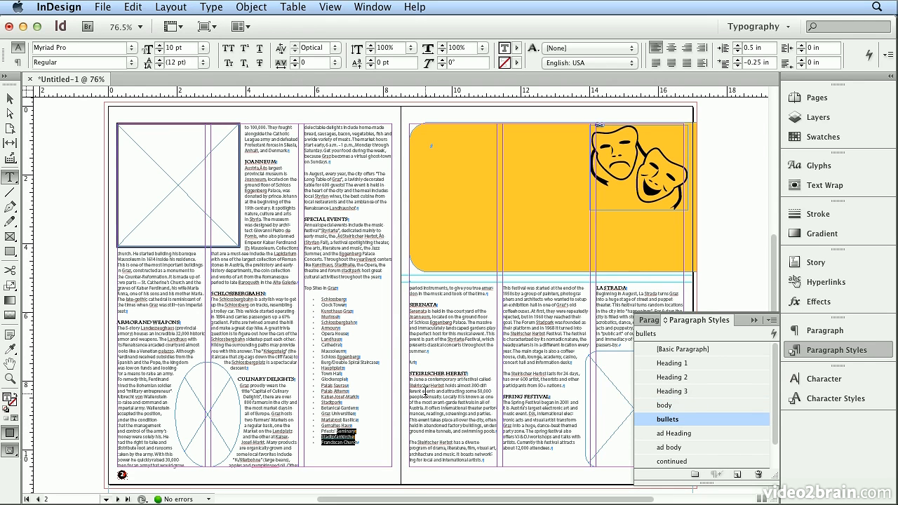
# - Apply the Heading 1 style to the Top Sites in Graz title on page 2 and the Art title on page 3, and deselect everything
pyautogui.click(328, 288)
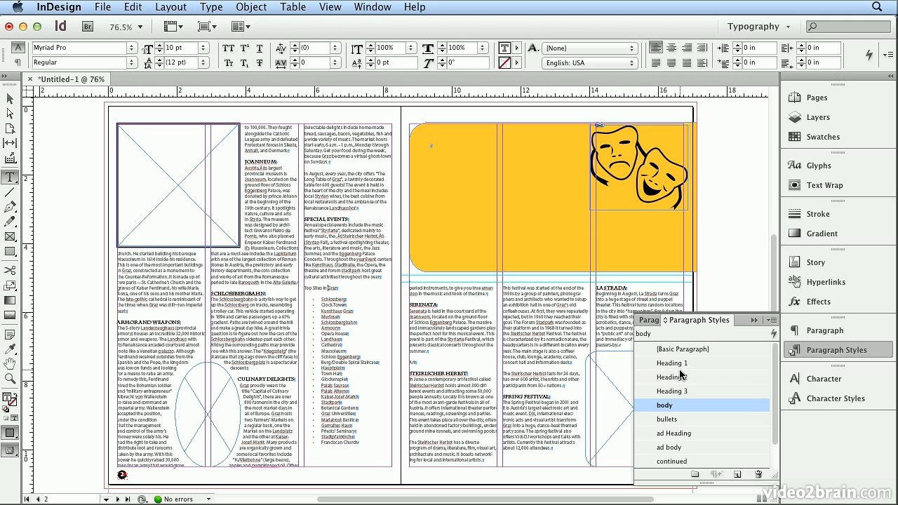
pyautogui.click(678, 366)
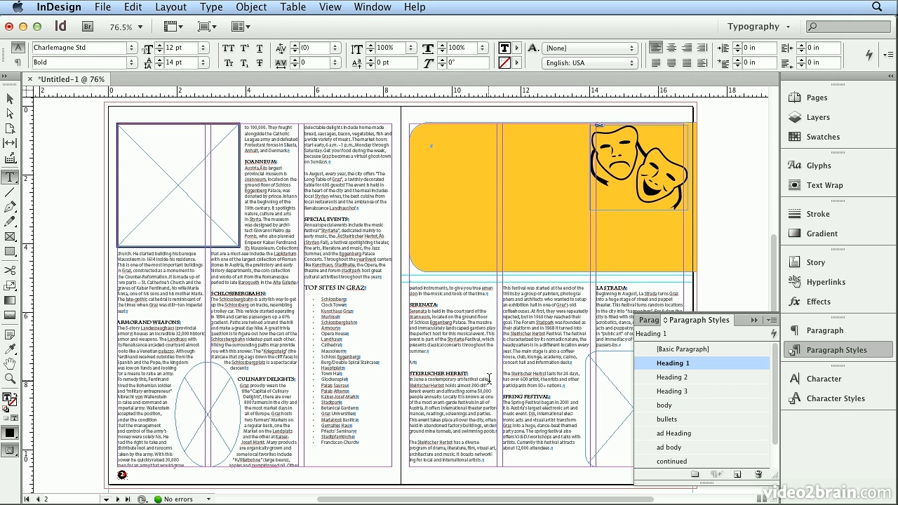
pyautogui.click(461, 363)
pyautogui.click(702, 366)
pyautogui.click(10, 99)
pyautogui.click(47, 158)
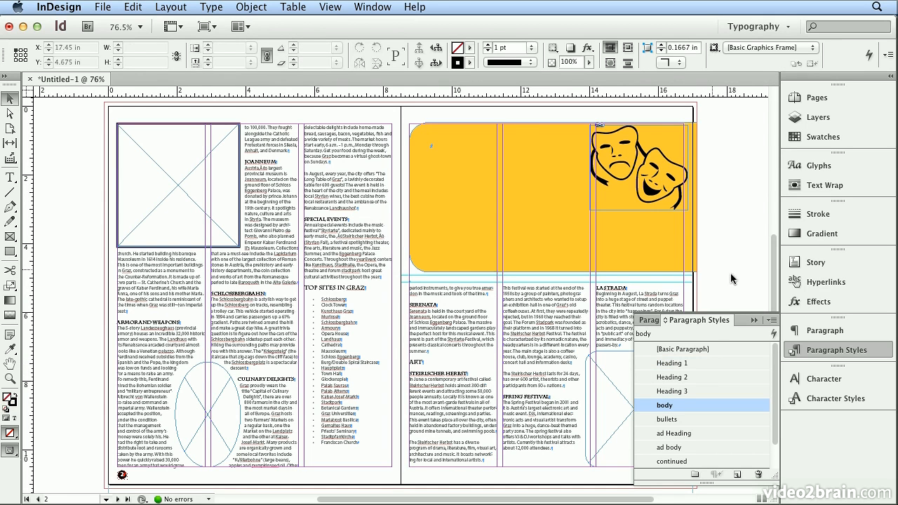
pyautogui.click(797, 348)
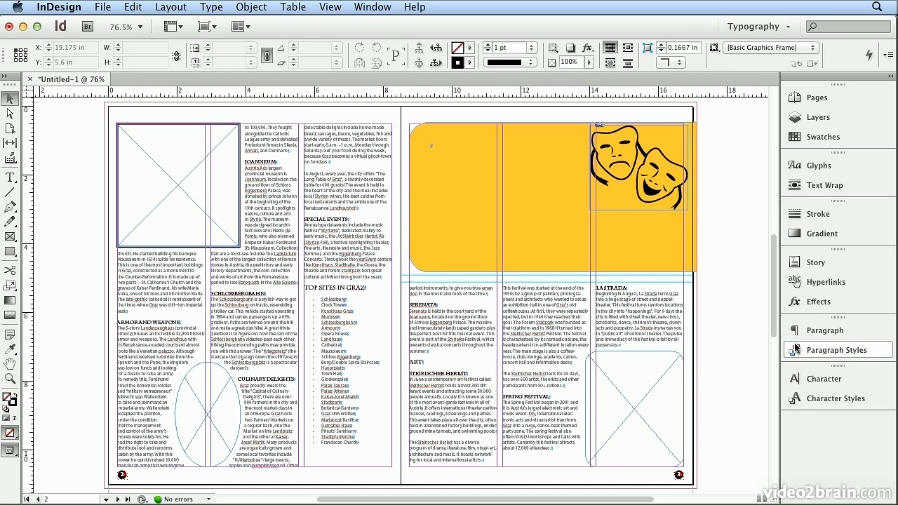
# - Load birdcage.psd, elevator.psd and graz.tif together for placing from the images folder in Chapter_02
pyautogui.press('super+d')
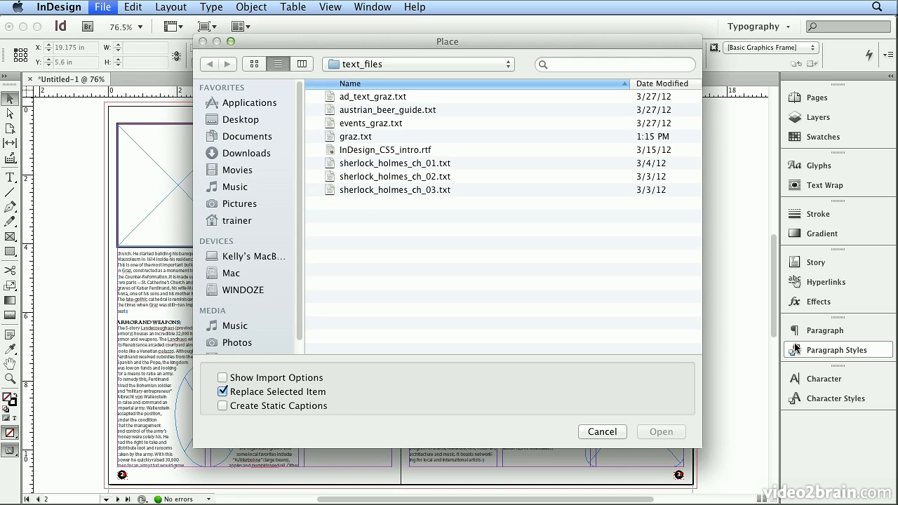
pyautogui.click(391, 64)
pyautogui.click(389, 82)
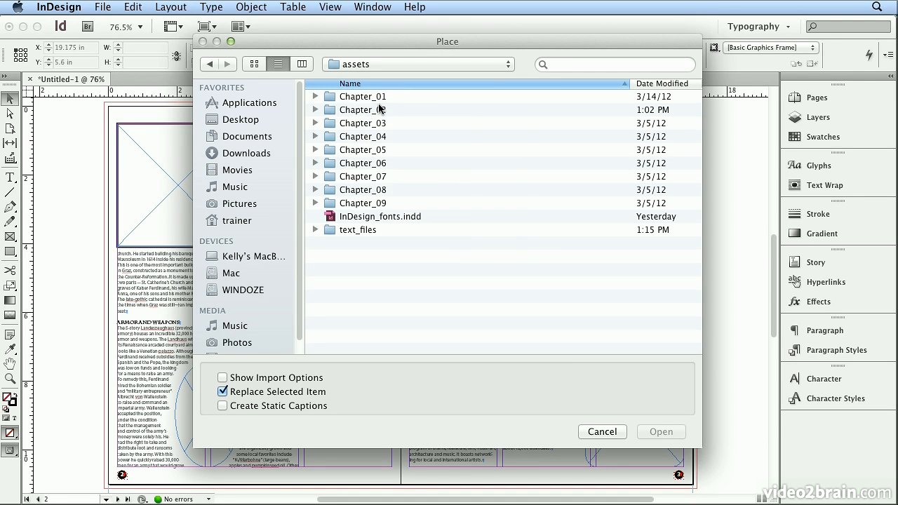
pyautogui.click(379, 111)
pyautogui.doubleClick(379, 110)
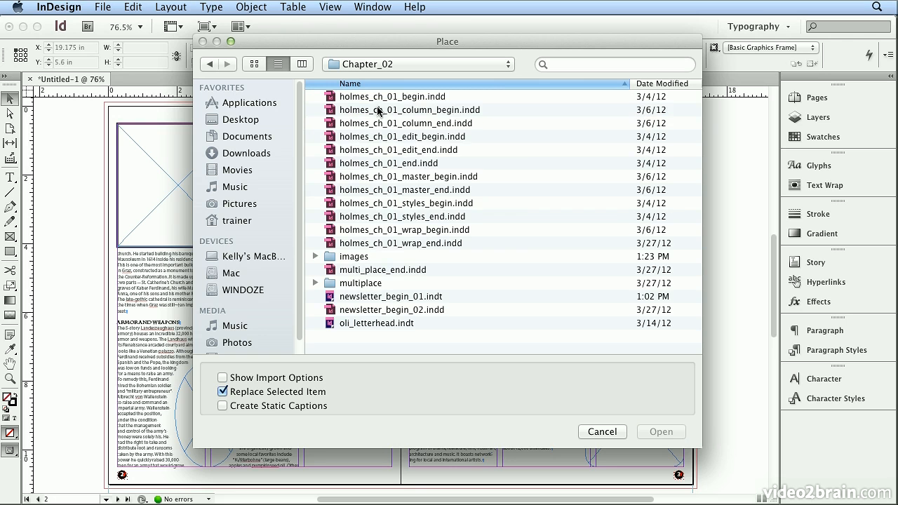
pyautogui.doubleClick(379, 257)
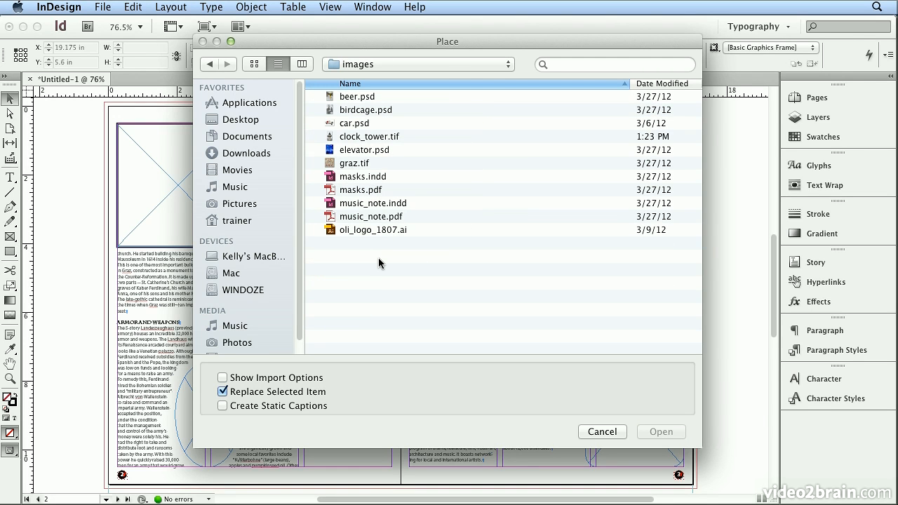
pyautogui.click(367, 151)
pyautogui.keyDown('shift'); pyautogui.click(367, 163); pyautogui.keyUp('shift')
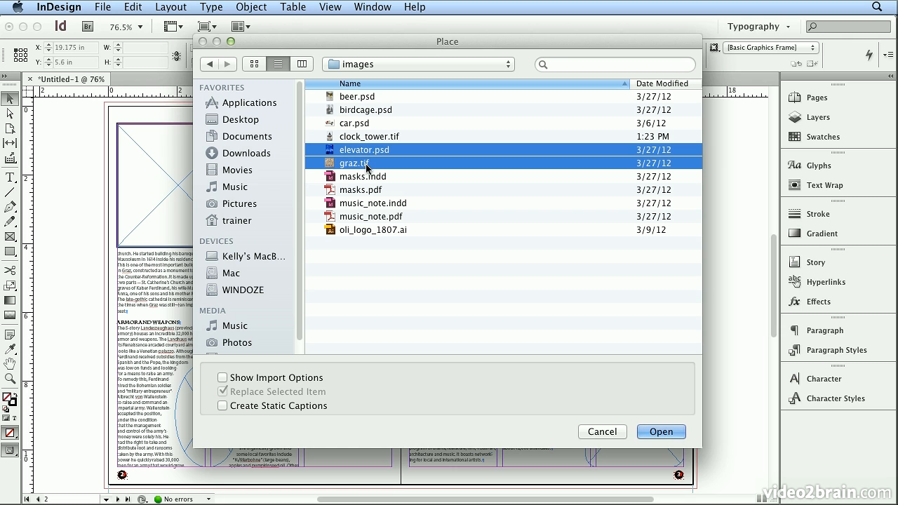
pyautogui.keyDown('super'); pyautogui.click(362, 113); pyautogui.keyUp('super')
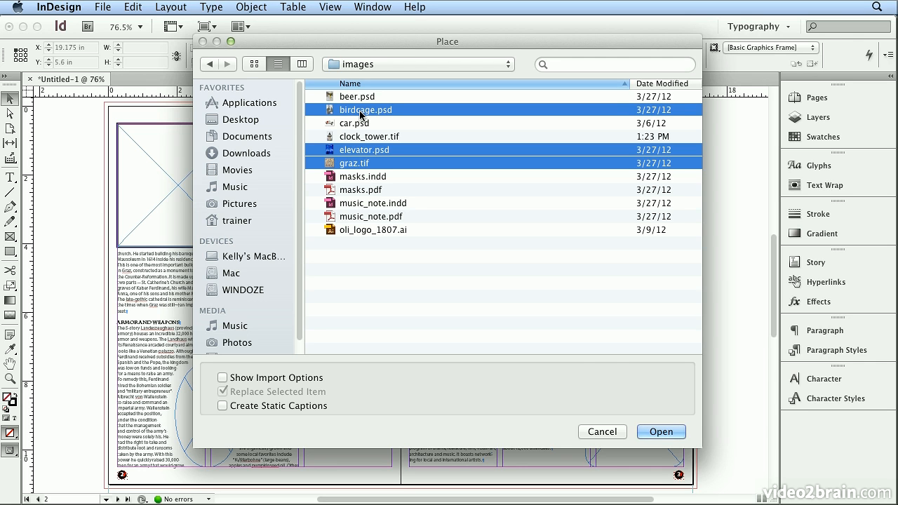
pyautogui.click(657, 431)
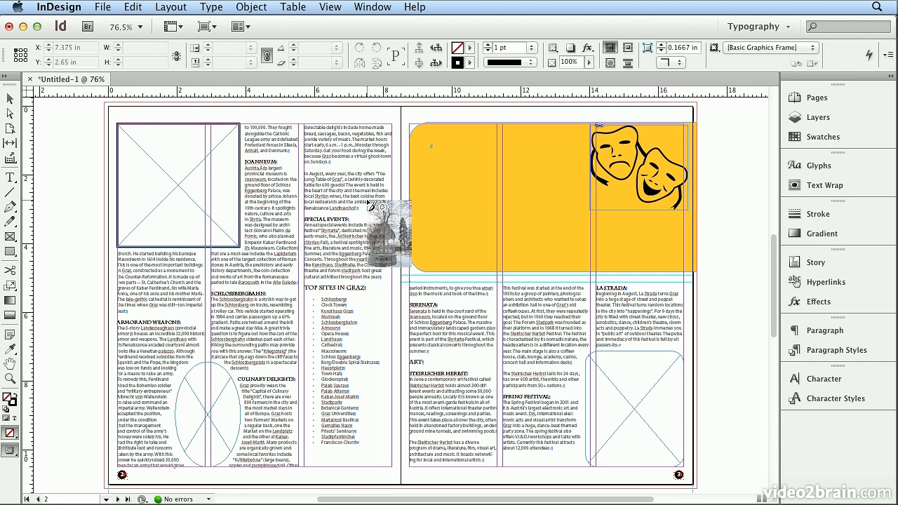
pyautogui.click(207, 376)
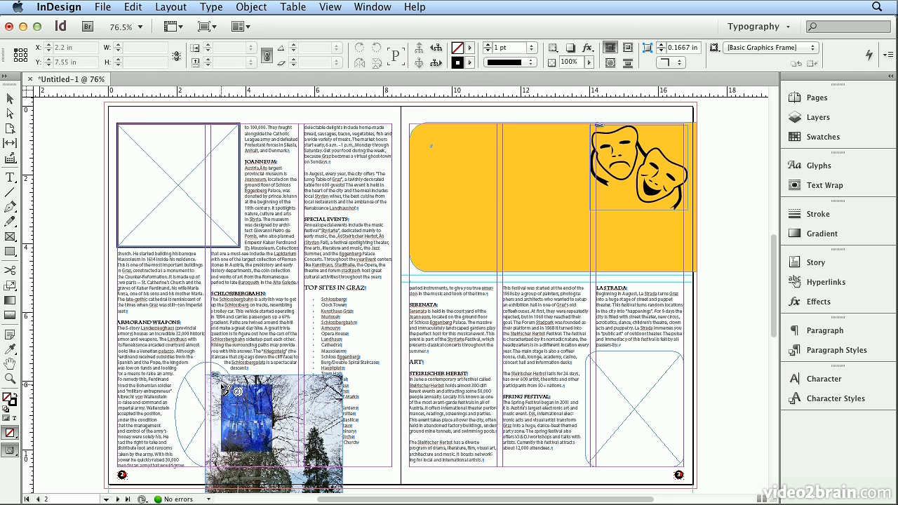
pyautogui.click(132, 7)
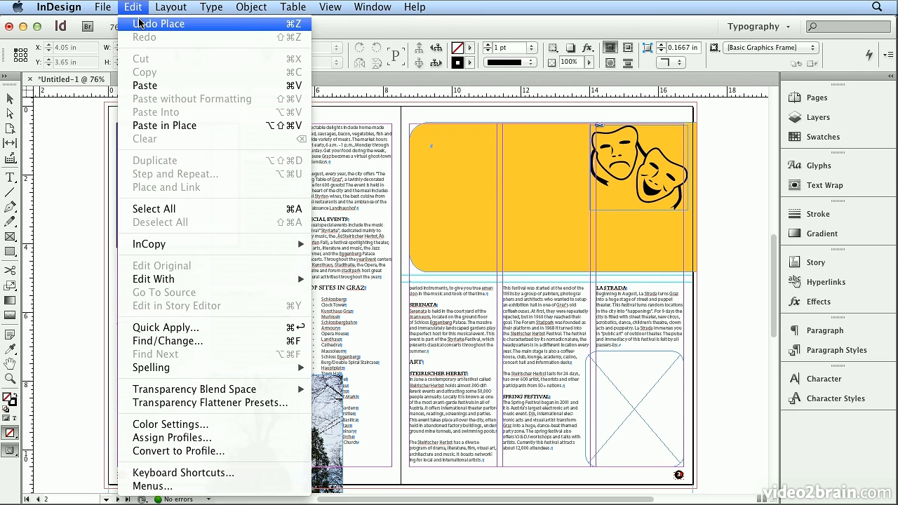
pyautogui.click(140, 24)
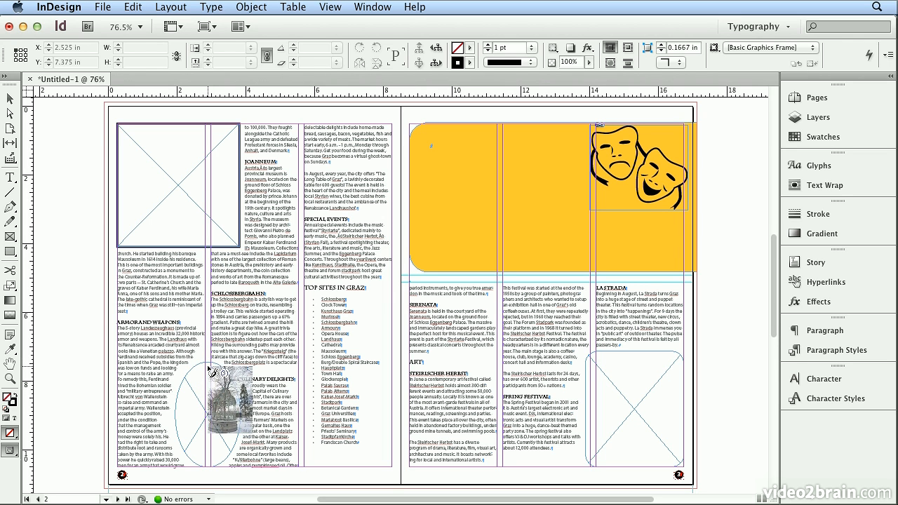
# - Place birdcage.psd in the oval frame on page 2, elevator.psd in the rounded frame on page 3 and graz.tif in the square frame on page 2
pyautogui.click(212, 371)
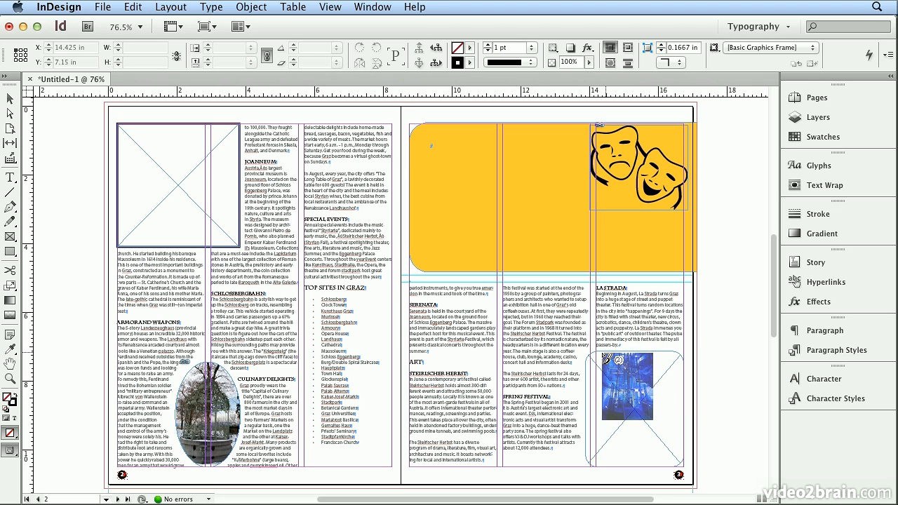
pyautogui.click(596, 360)
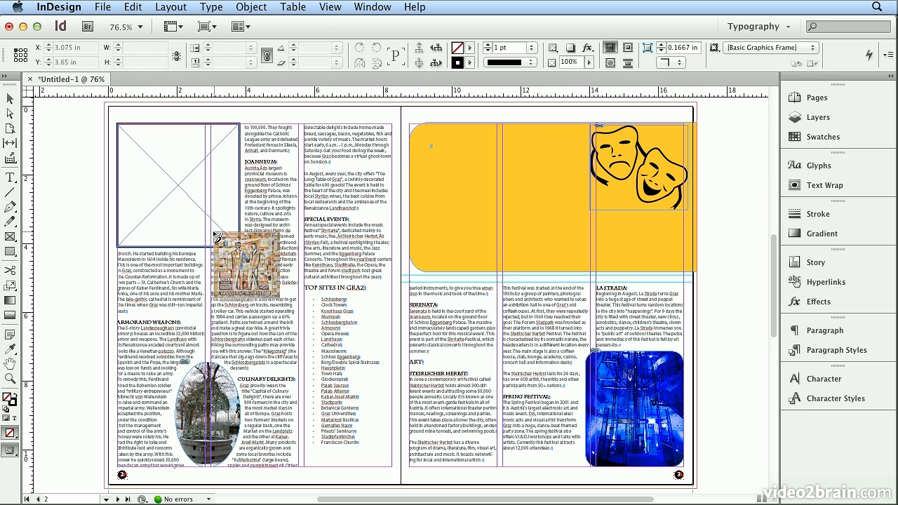
pyautogui.click(212, 238)
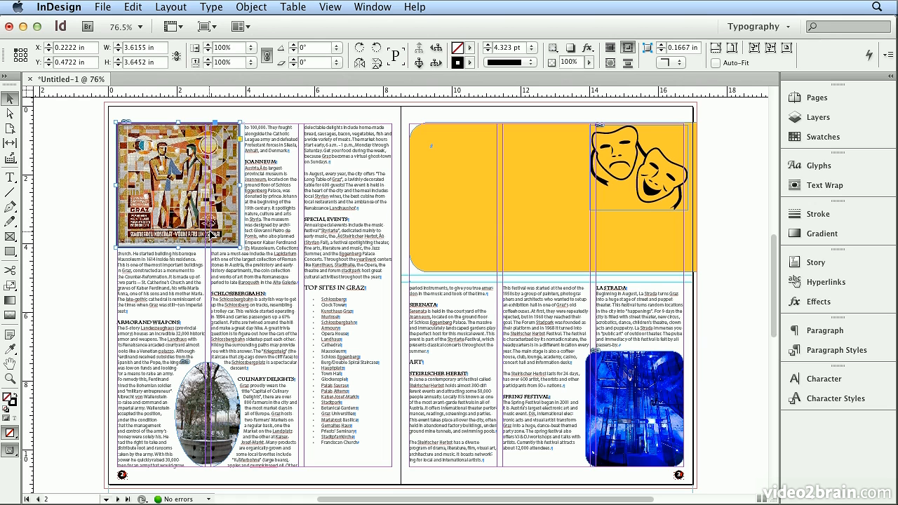
pyautogui.click(89, 214)
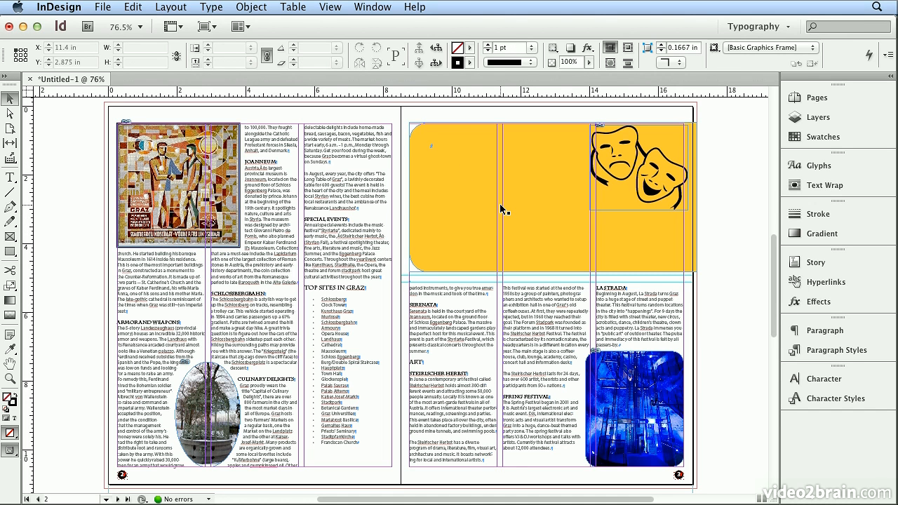
# - Go to page 1 and check the third column's text frame and the yellow box below its text
pyautogui.click(812, 97)
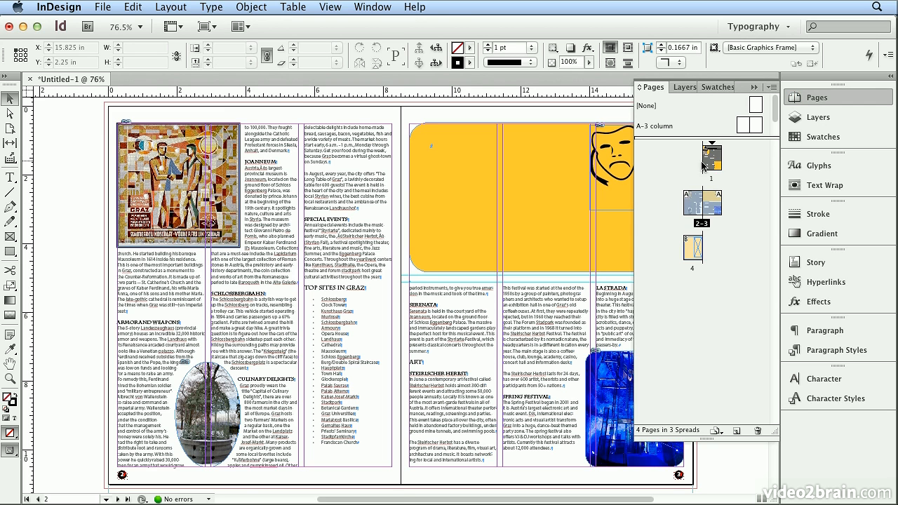
pyautogui.doubleClick(710, 165)
pyautogui.click(437, 362)
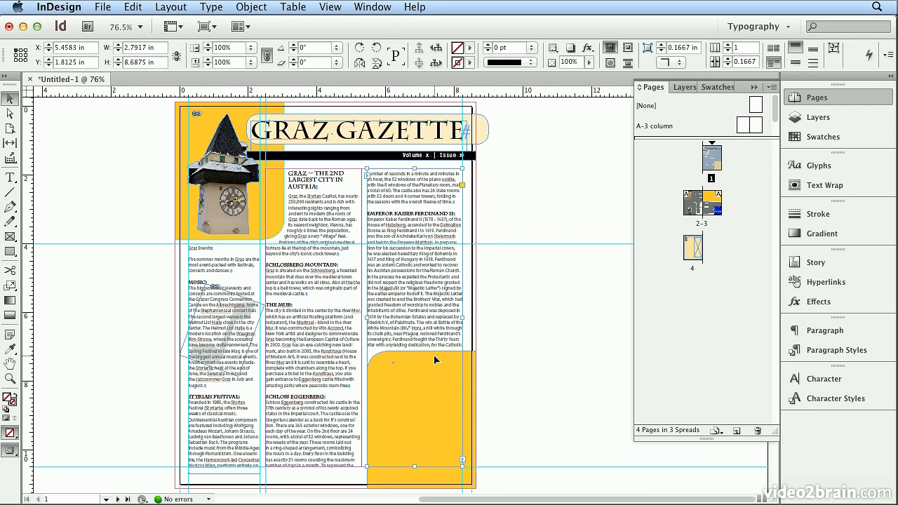
pyautogui.click(470, 379)
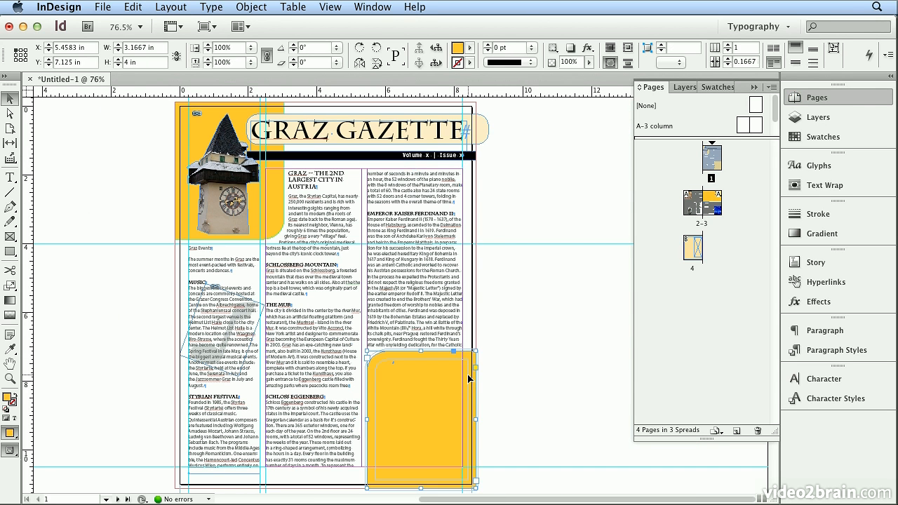
pyautogui.click(536, 377)
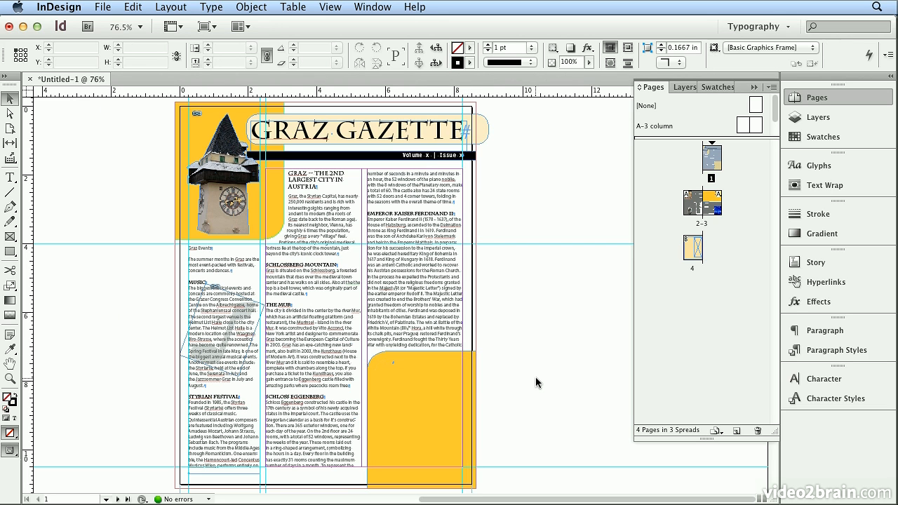